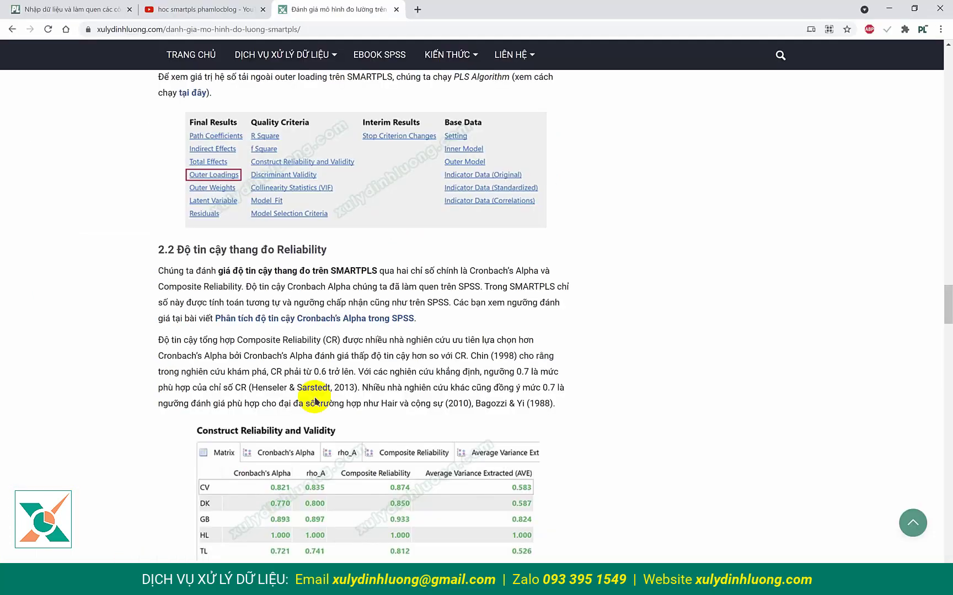
- Read the article's section 2.2 on scale reliability, including the Cronbach's Alpha and Composite Reliability thresholds
{"action": "scroll", "coordinate": [319, 396], "scroll_direction": "down", "scroll_amount": 6}
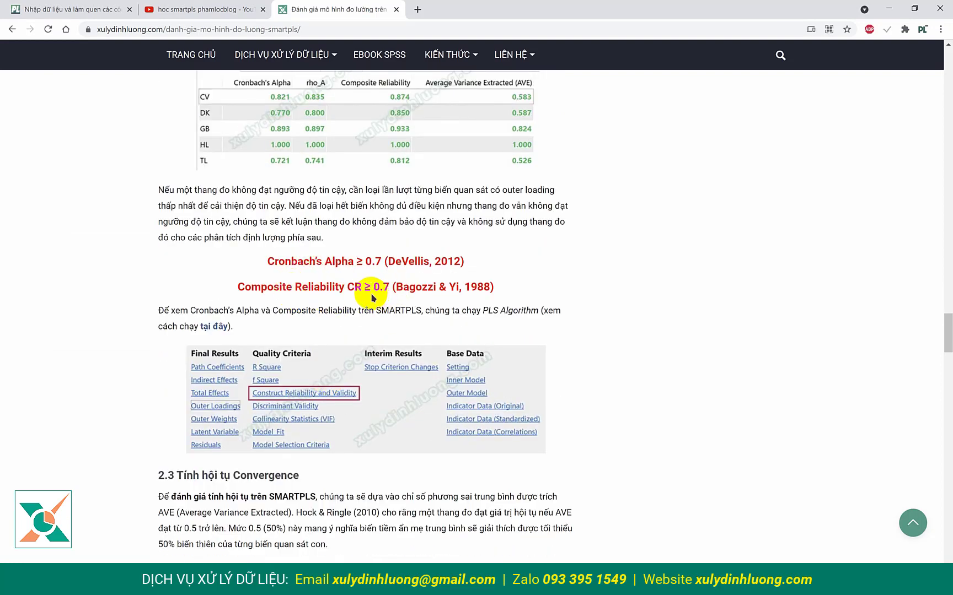
{"action": "scroll", "coordinate": [391, 283], "scroll_direction": "down", "scroll_amount": 1}
{"action": "scroll", "coordinate": [392, 283], "scroll_direction": "up", "scroll_amount": 2}
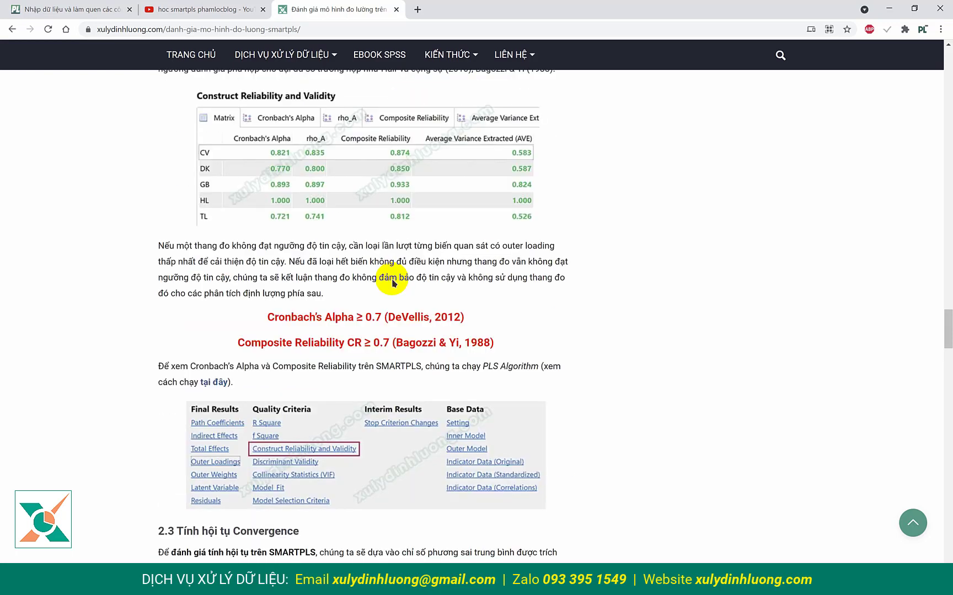
{"action": "scroll", "coordinate": [392, 282], "scroll_direction": "up", "scroll_amount": 1}
{"action": "scroll", "coordinate": [392, 284], "scroll_direction": "down", "scroll_amount": 2}
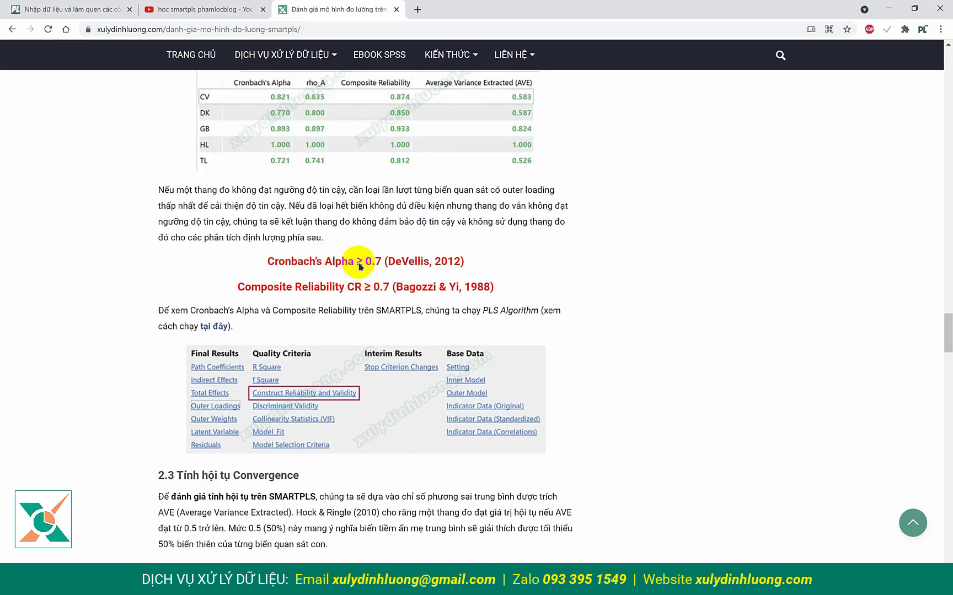
- Switch to SmartPLS and examine the TL, CV, DK and HL constructs in the 200 - SMARTPLS - 2 path model
{"action": "key", "text": "alt+Tab"}
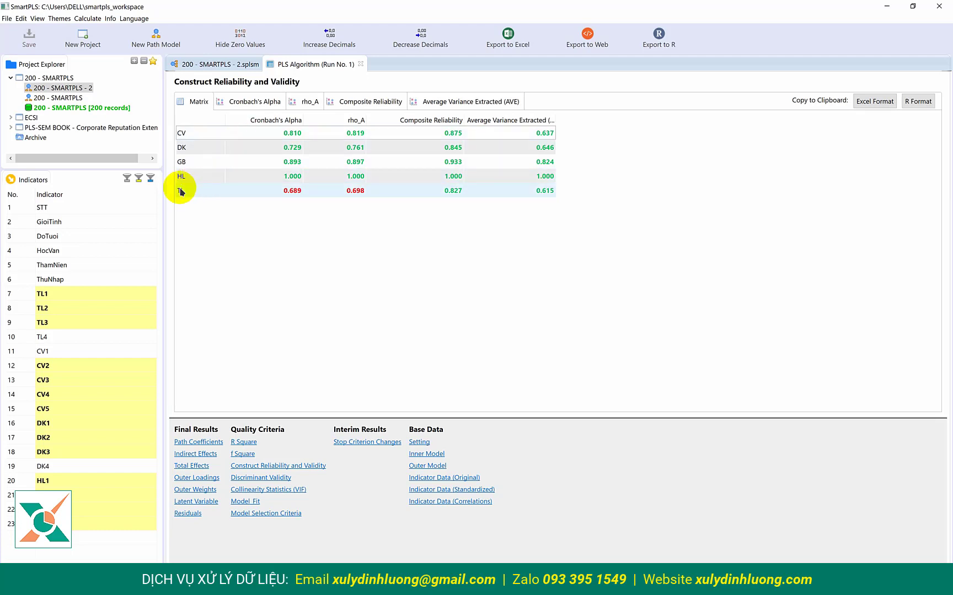
{"action": "left_click", "coordinate": [223, 65]}
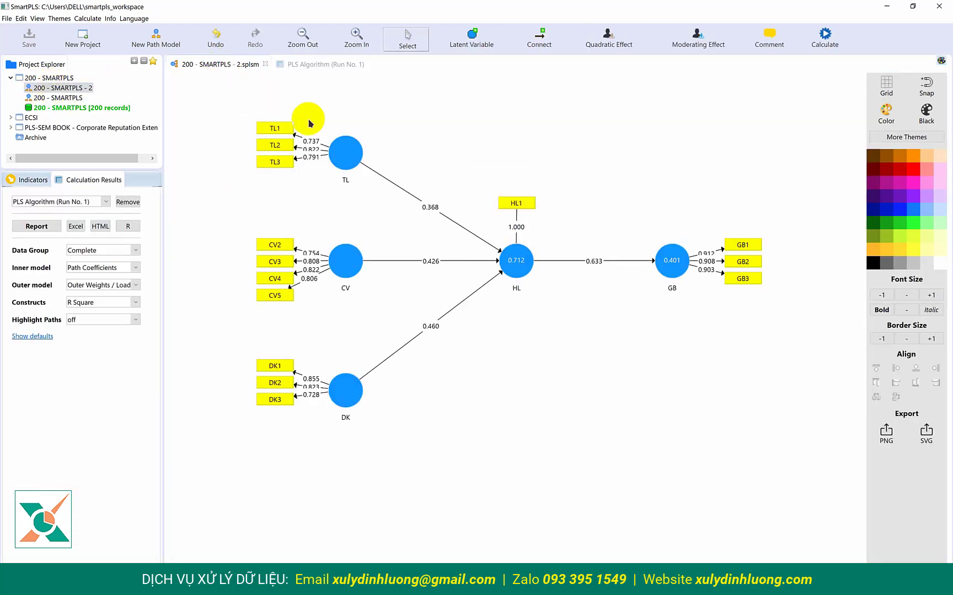
{"action": "left_click", "coordinate": [345, 154]}
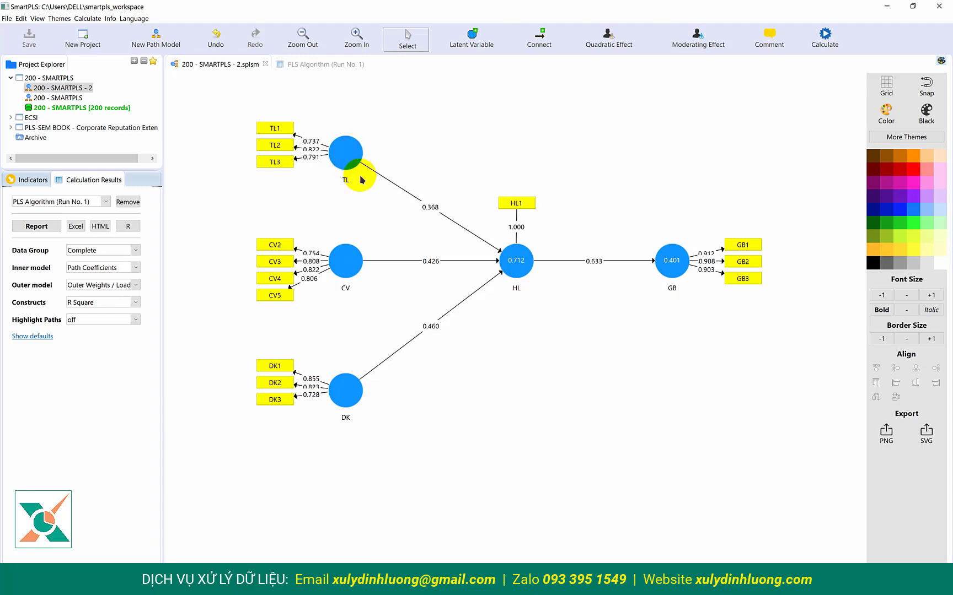
{"action": "left_click", "coordinate": [341, 165]}
{"action": "left_click", "coordinate": [355, 256]}
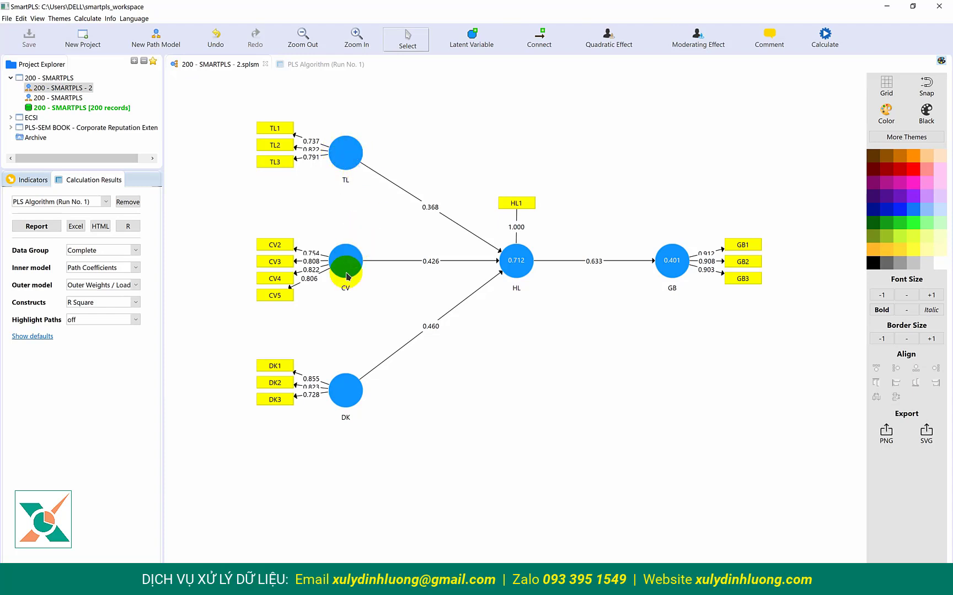
{"action": "left_click", "coordinate": [346, 379]}
{"action": "left_click", "coordinate": [512, 264]}
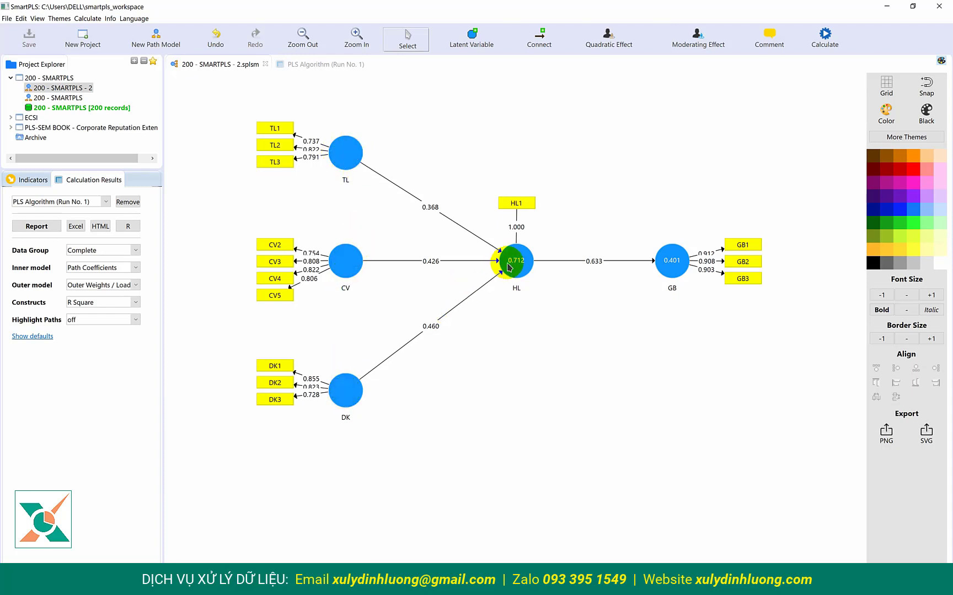
{"action": "mouse_move", "coordinate": [513, 266]}
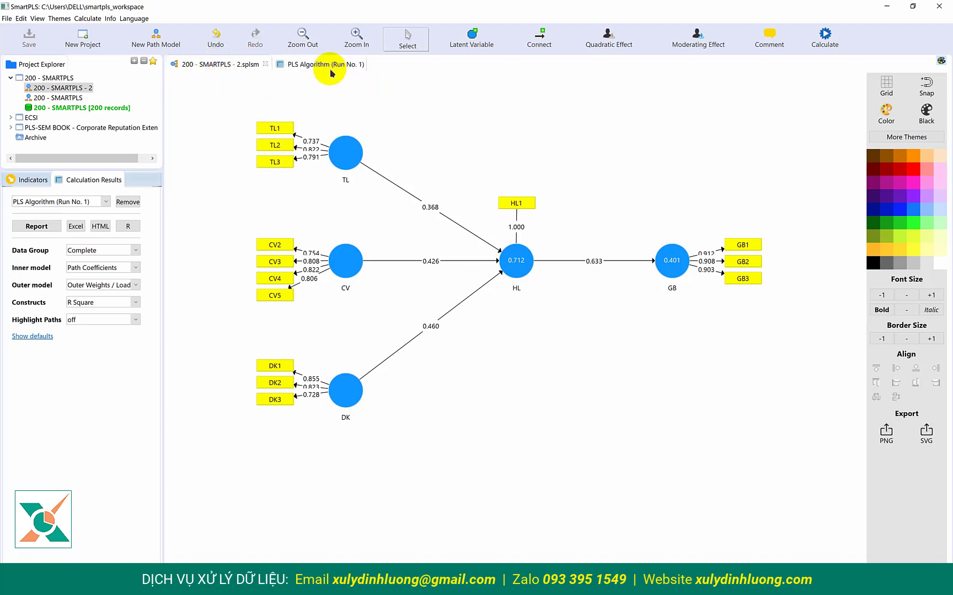
- Switch to the browser article and read section 2.3 on convergence and the AVE criterion
{"action": "left_click", "coordinate": [142, 582]}
{"action": "scroll", "coordinate": [358, 383], "scroll_direction": "down", "scroll_amount": 1}
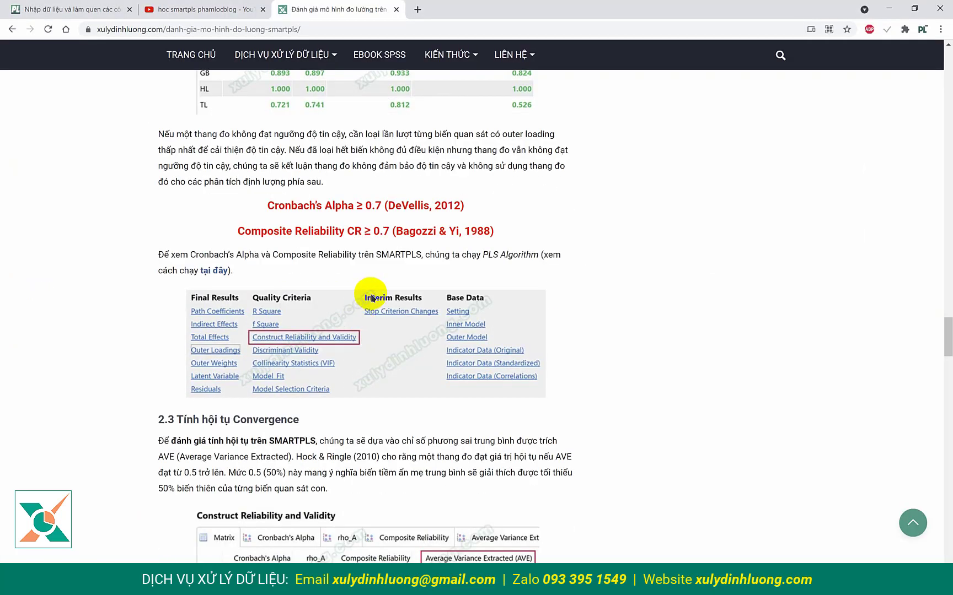
{"action": "scroll", "coordinate": [371, 296], "scroll_direction": "down", "scroll_amount": 2}
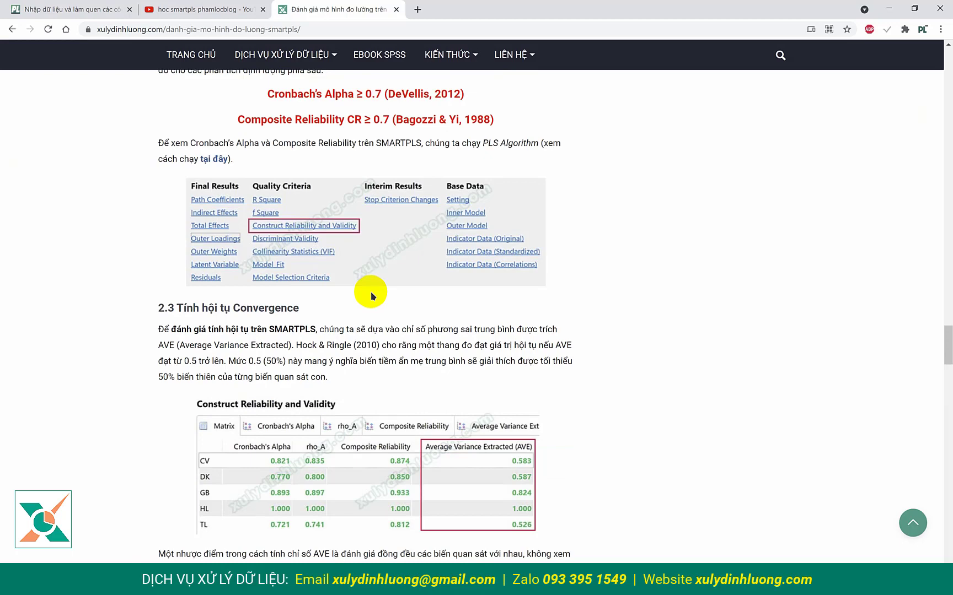
{"action": "scroll", "coordinate": [371, 292], "scroll_direction": "down", "scroll_amount": 2}
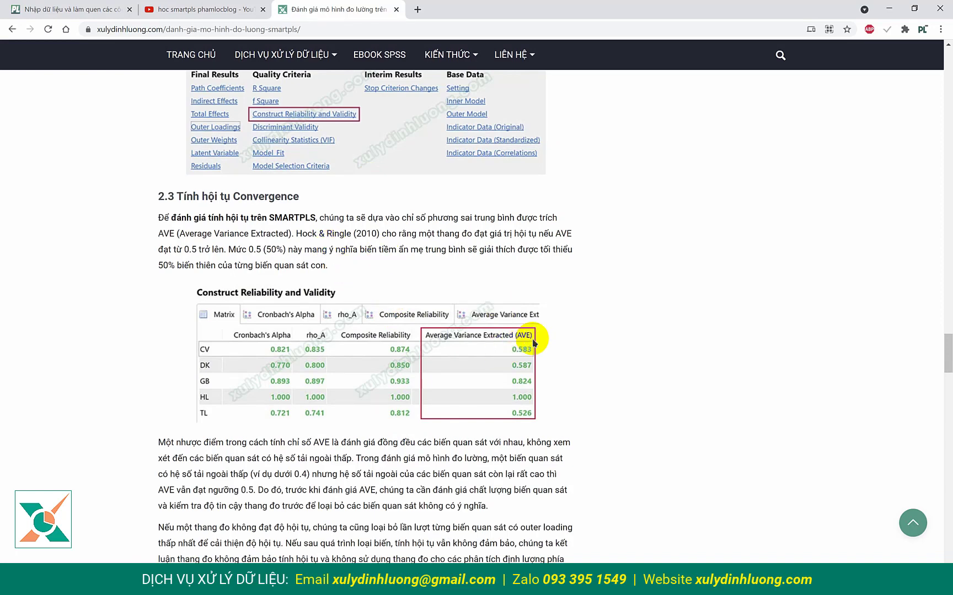
{"action": "scroll", "coordinate": [522, 347], "scroll_direction": "down", "scroll_amount": 2}
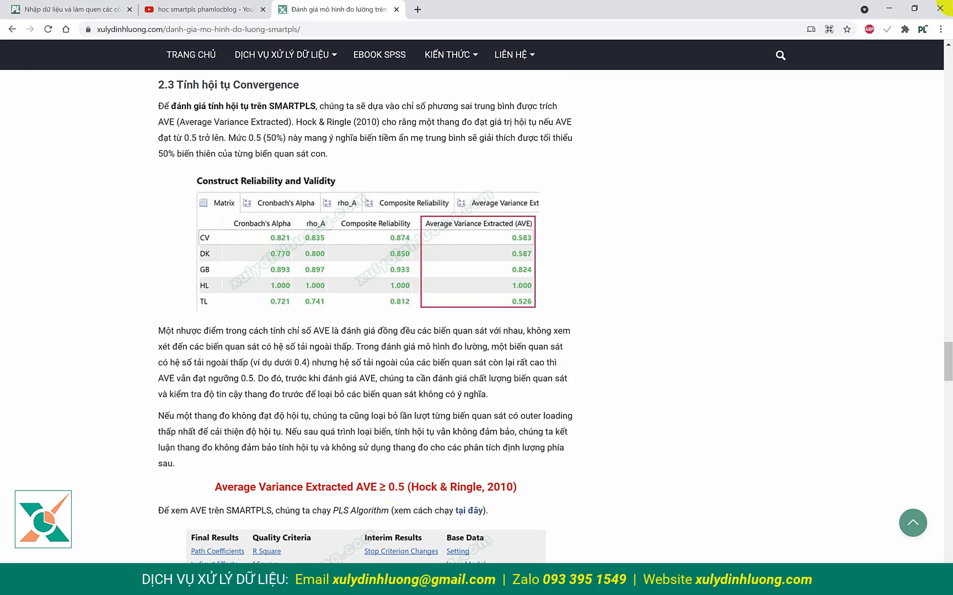
- Return to the SmartPLS PLS Algorithm report and widen the Average Variance Extracted (AVE) column to fit its full heading
{"action": "left_click", "coordinate": [888, 8]}
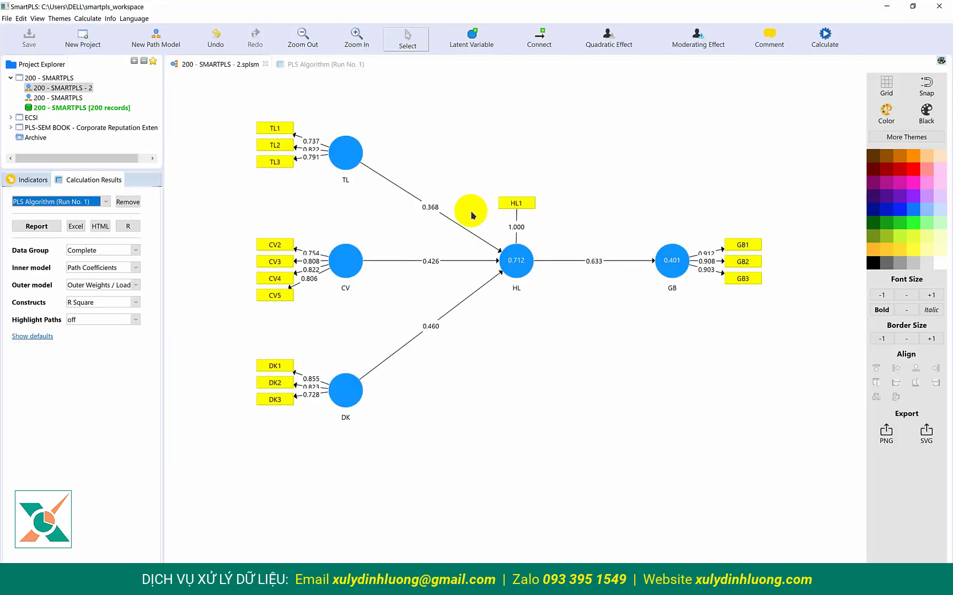
{"action": "left_click", "coordinate": [320, 65]}
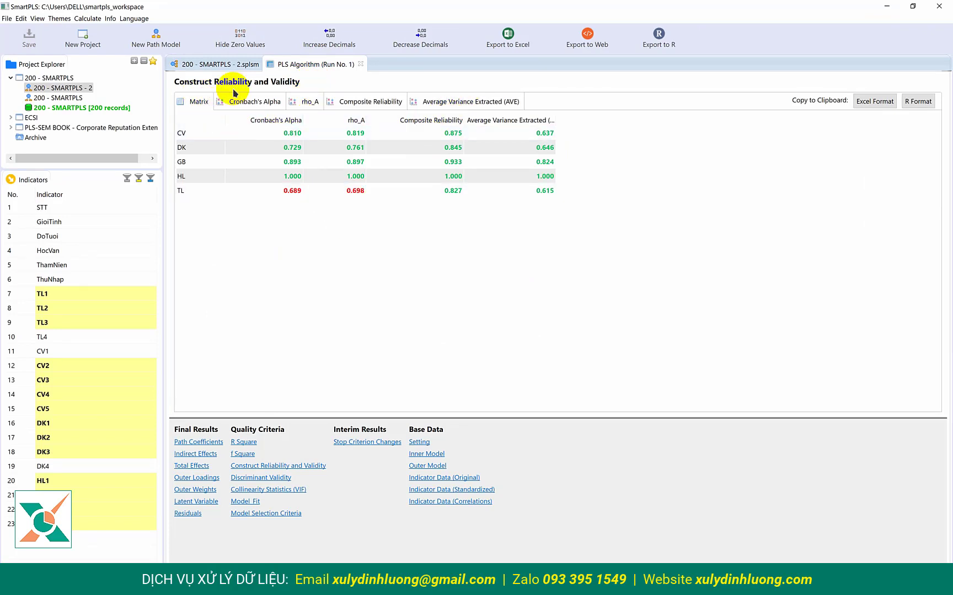
{"action": "double_click", "coordinate": [556, 120]}
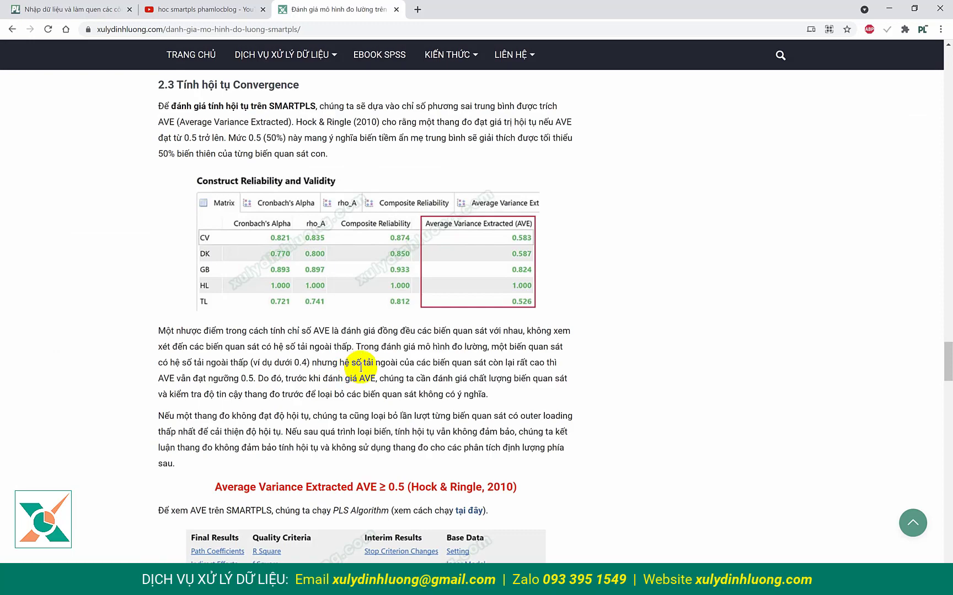
- Switch to the browser article and read the start of section 2.4 on discriminant validity and the Fornell and Larcker approach
{"action": "scroll", "coordinate": [363, 369], "scroll_direction": "down", "scroll_amount": 7}
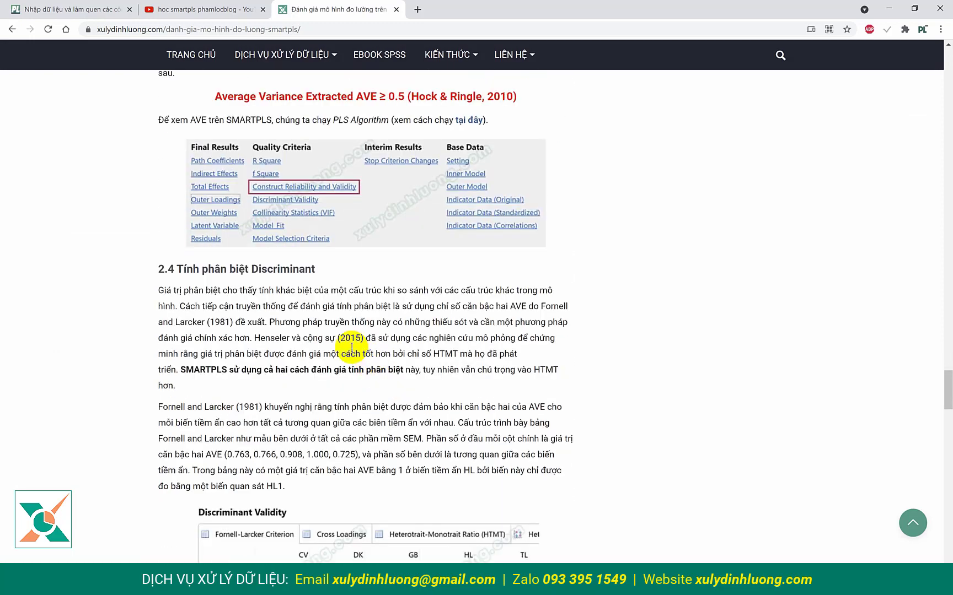
{"action": "scroll", "coordinate": [549, 160], "scroll_direction": "down", "scroll_amount": 5}
{"action": "scroll", "coordinate": [548, 165], "scroll_direction": "up", "scroll_amount": 3}
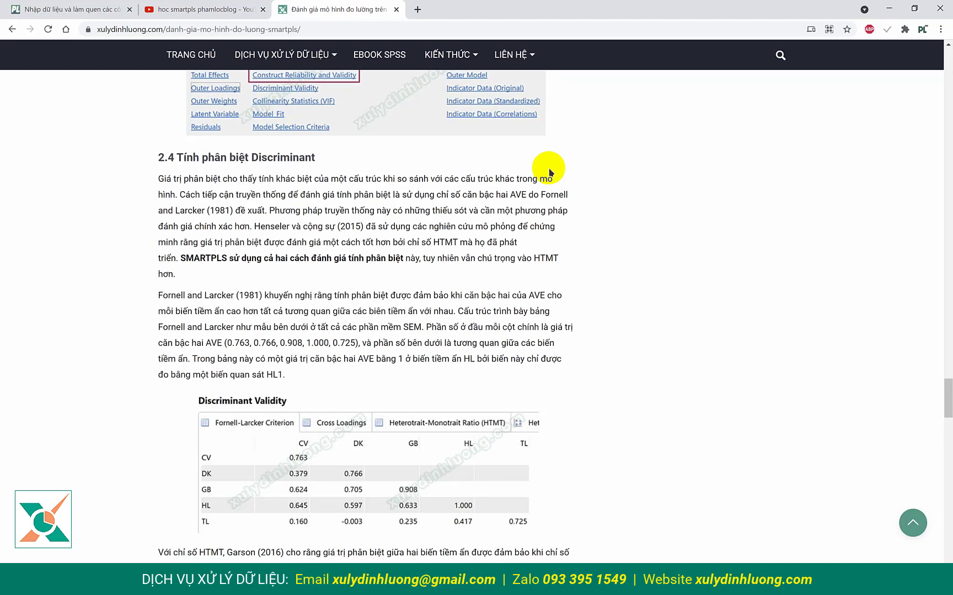
{"action": "scroll", "coordinate": [548, 172], "scroll_direction": "up", "scroll_amount": 1}
{"action": "scroll", "coordinate": [410, 215], "scroll_direction": "down", "scroll_amount": 1}
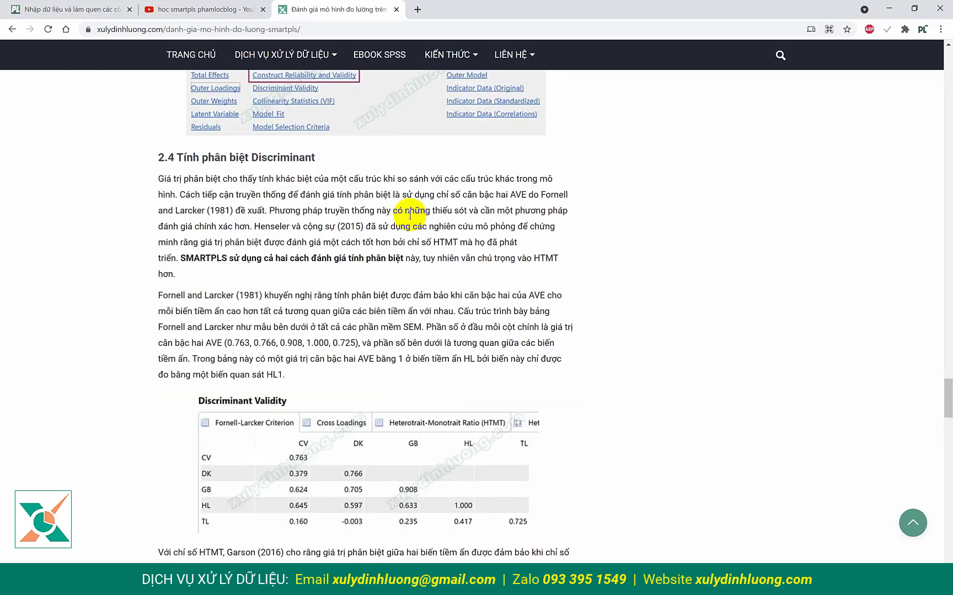
{"action": "scroll", "coordinate": [410, 215], "scroll_direction": "down", "scroll_amount": 1}
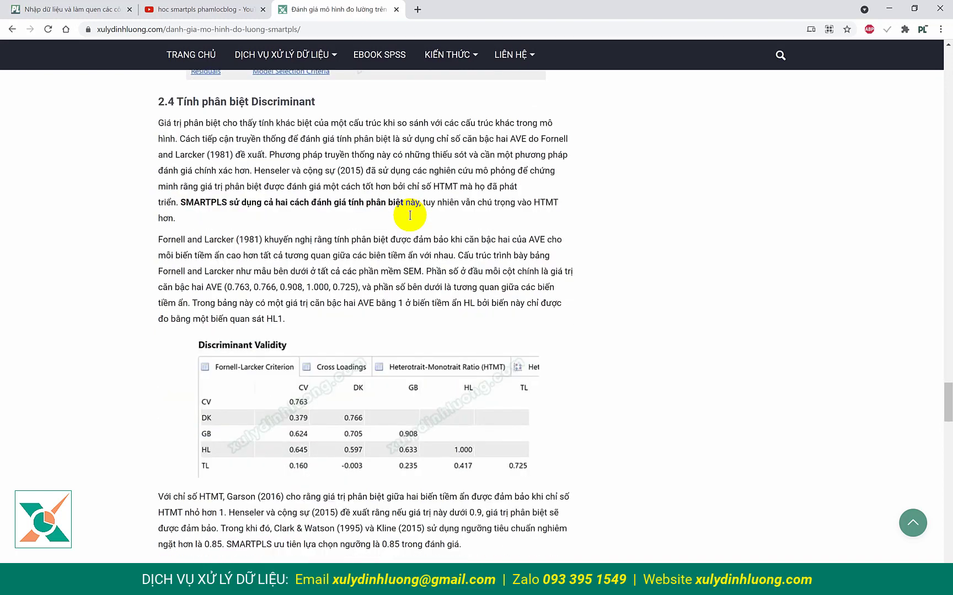
- Examine the article's Fornell-Larcker and HTMT example tables and their thresholds, comparing them with the explanation in section 2.4
{"action": "scroll", "coordinate": [409, 219], "scroll_direction": "down", "scroll_amount": 4}
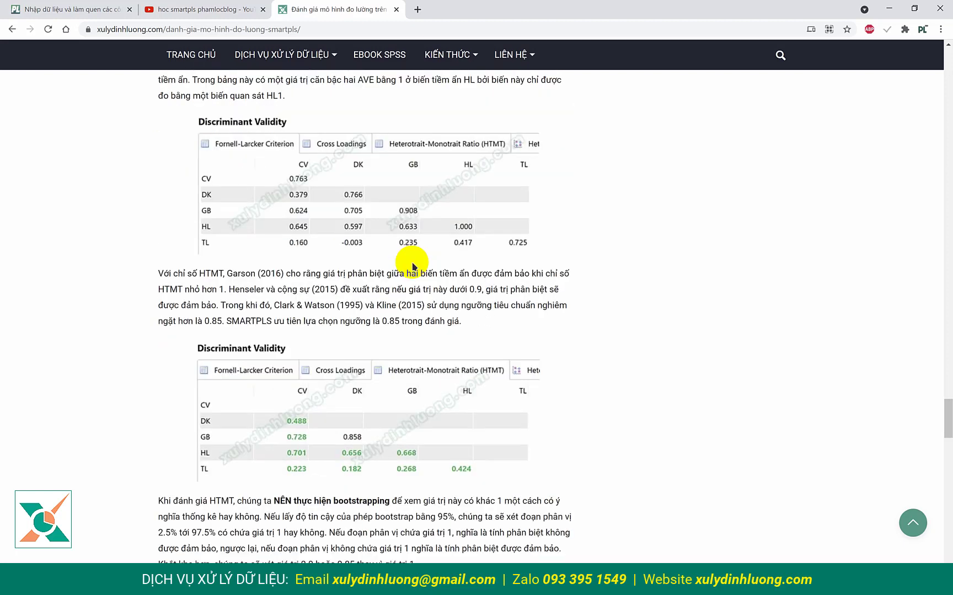
{"action": "scroll", "coordinate": [418, 257], "scroll_direction": "down", "scroll_amount": 3}
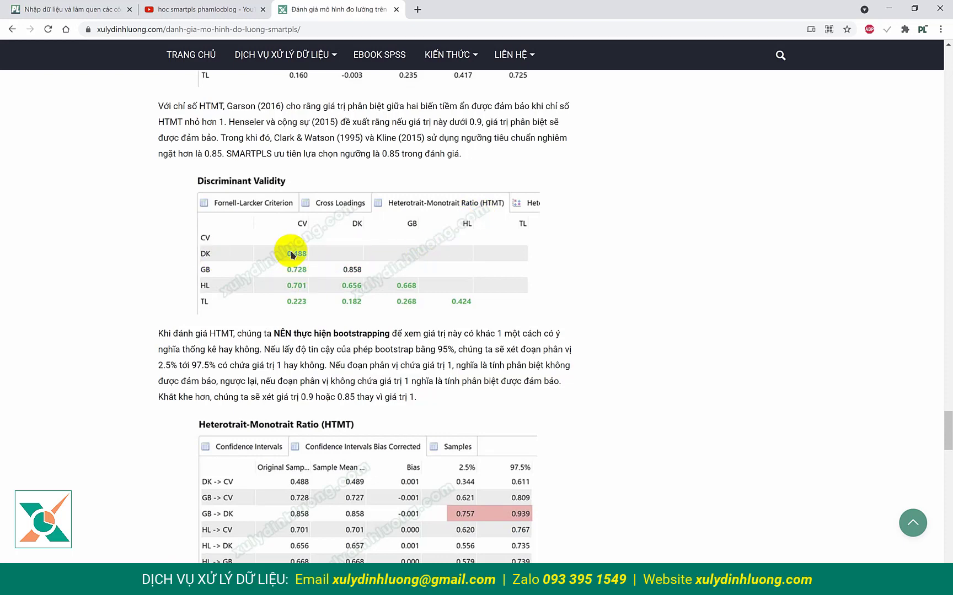
{"action": "scroll", "coordinate": [410, 226], "scroll_direction": "up", "scroll_amount": 3}
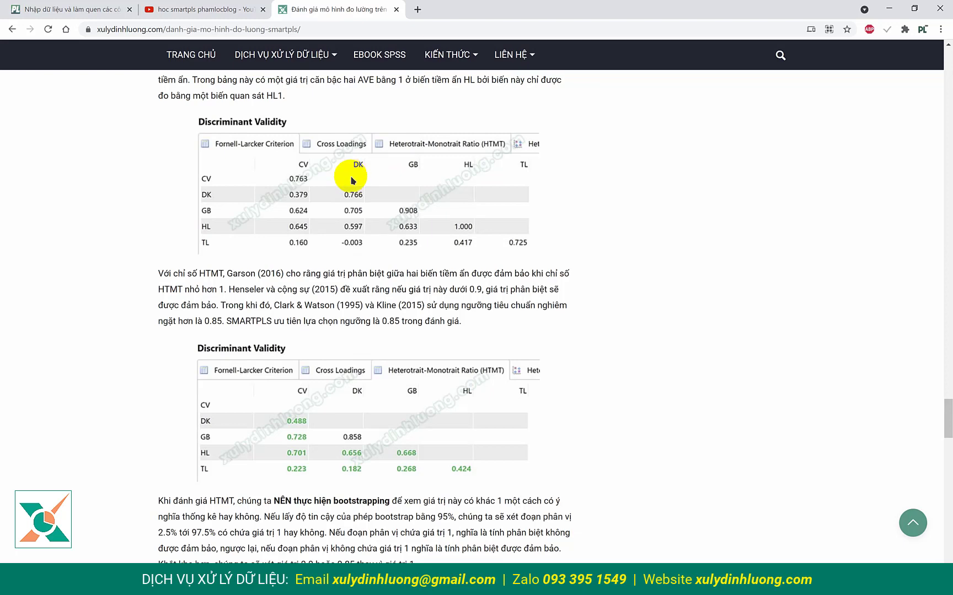
{"action": "scroll", "coordinate": [446, 380], "scroll_direction": "down", "scroll_amount": 2}
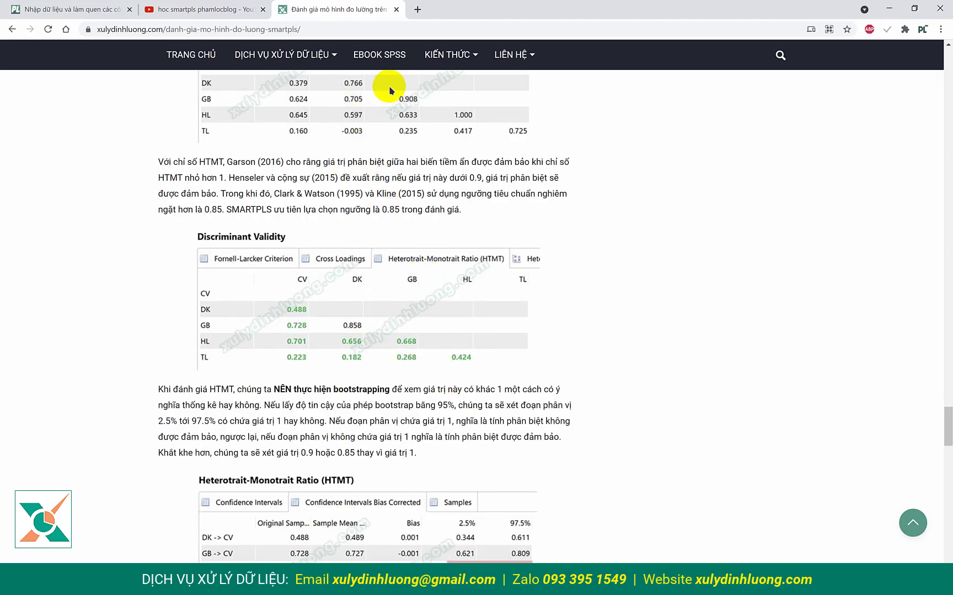
{"action": "scroll", "coordinate": [386, 165], "scroll_direction": "up", "scroll_amount": 4}
{"action": "scroll", "coordinate": [330, 187], "scroll_direction": "up", "scroll_amount": 2}
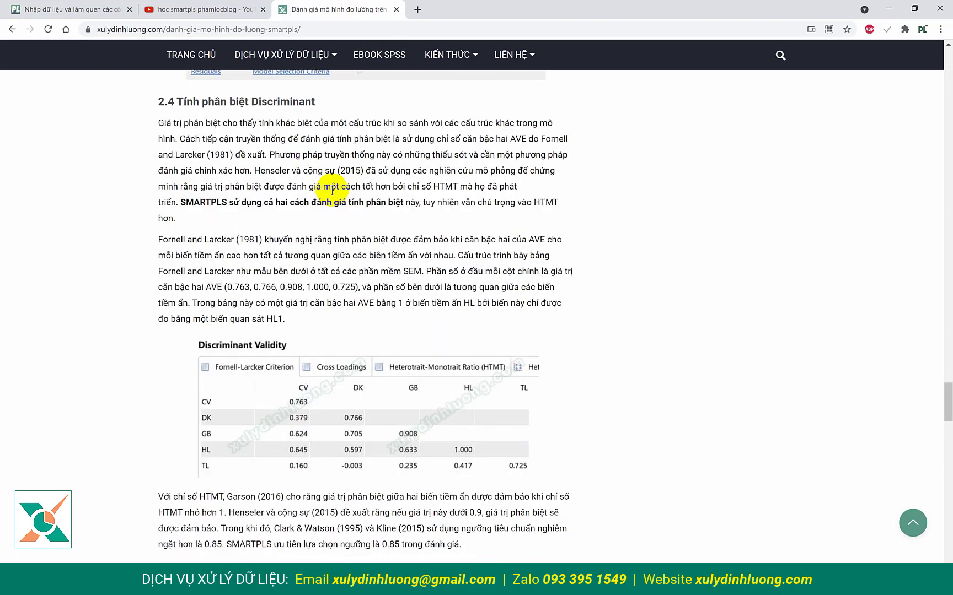
{"action": "scroll", "coordinate": [329, 185], "scroll_direction": "down", "scroll_amount": 1}
- Switch to SmartPLS and compare the Fornell-Larcker Criterion table under Discriminant Validity with the AVE values under Construct Reliability and Validity
{"action": "left_click", "coordinate": [889, 9]}
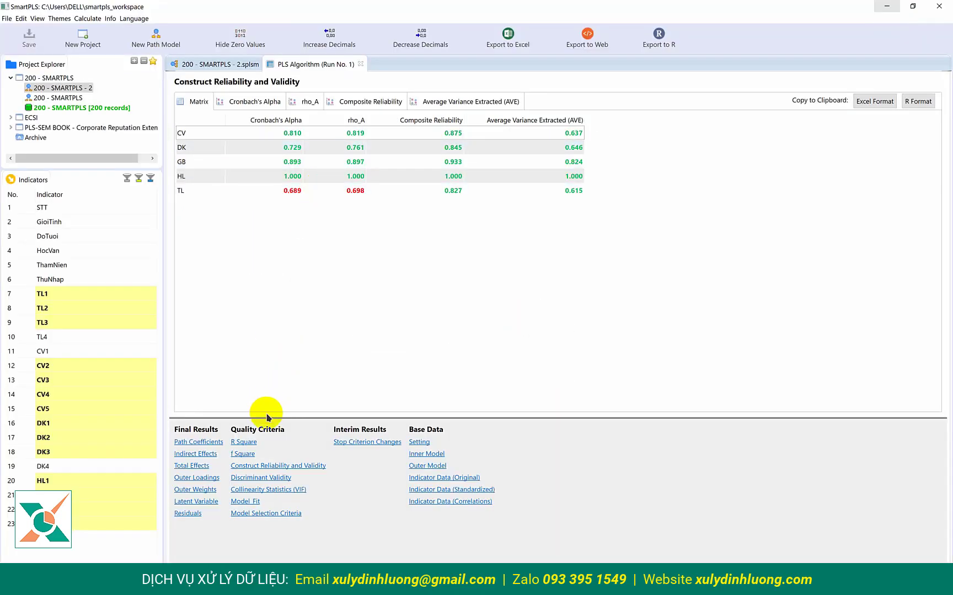
{"action": "left_click", "coordinate": [260, 478]}
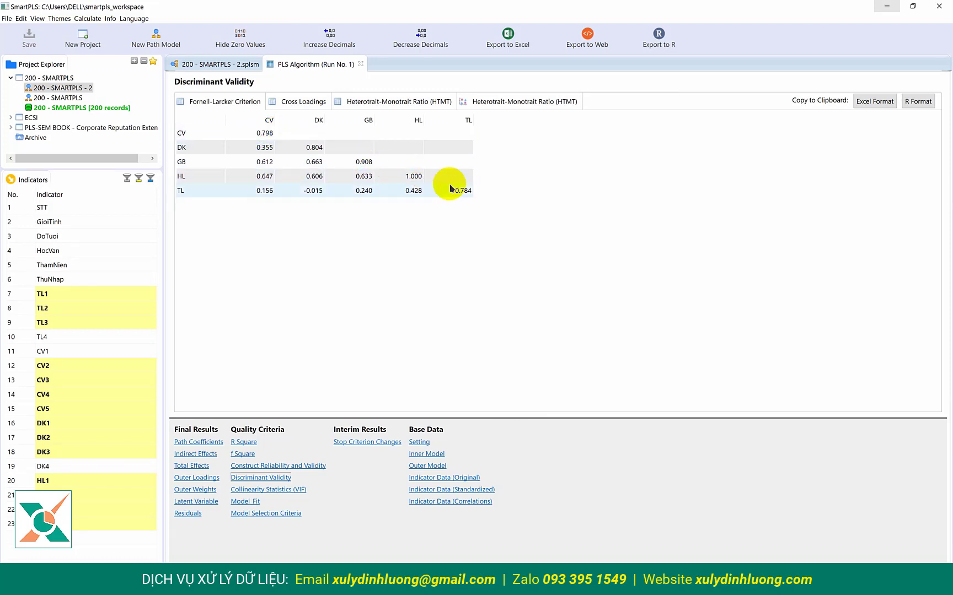
{"action": "left_click", "coordinate": [287, 468]}
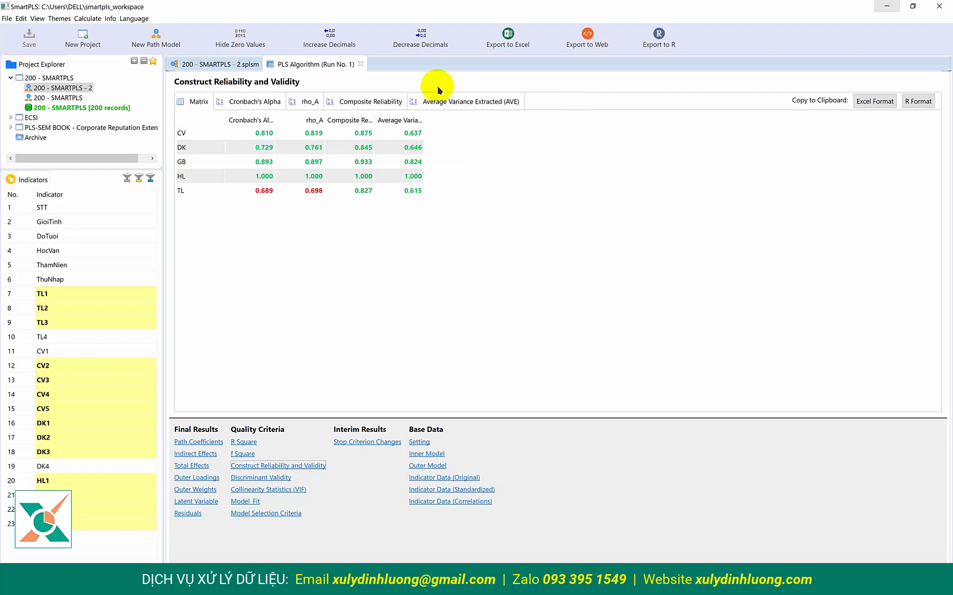
{"action": "left_click", "coordinate": [448, 100]}
{"action": "left_click", "coordinate": [194, 102]}
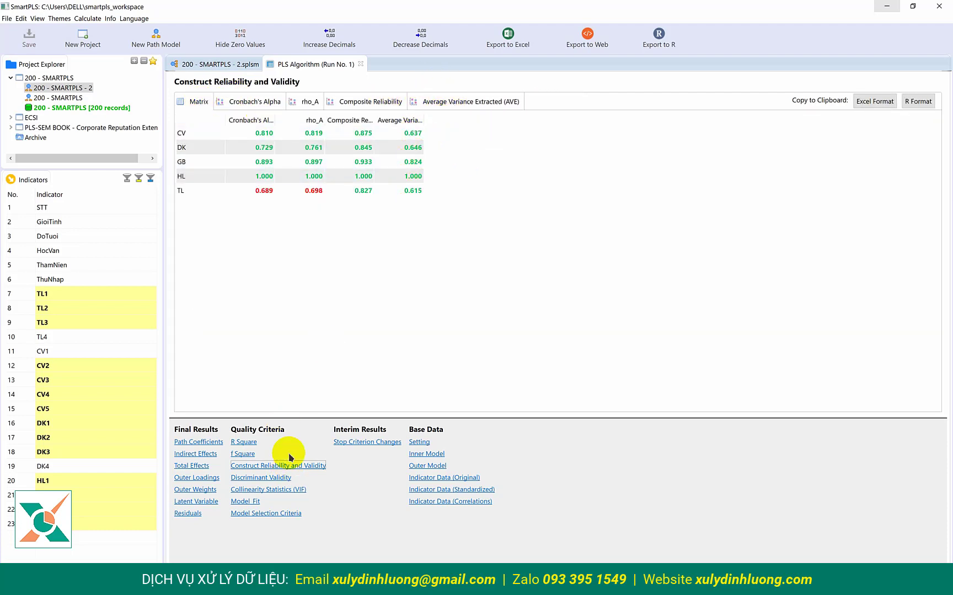
{"action": "left_click", "coordinate": [263, 477]}
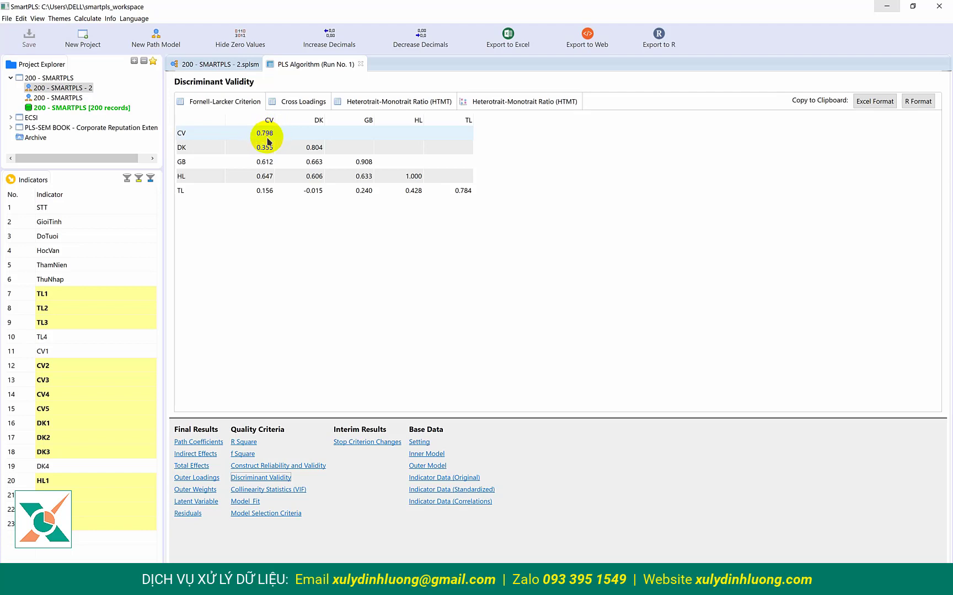
{"action": "left_click", "coordinate": [265, 465]}
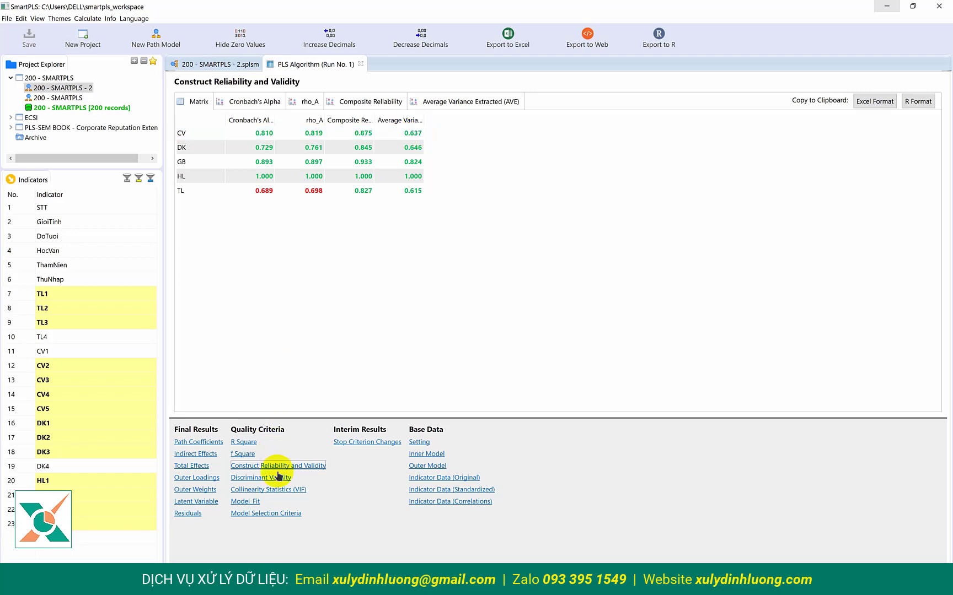
{"action": "left_click", "coordinate": [260, 478]}
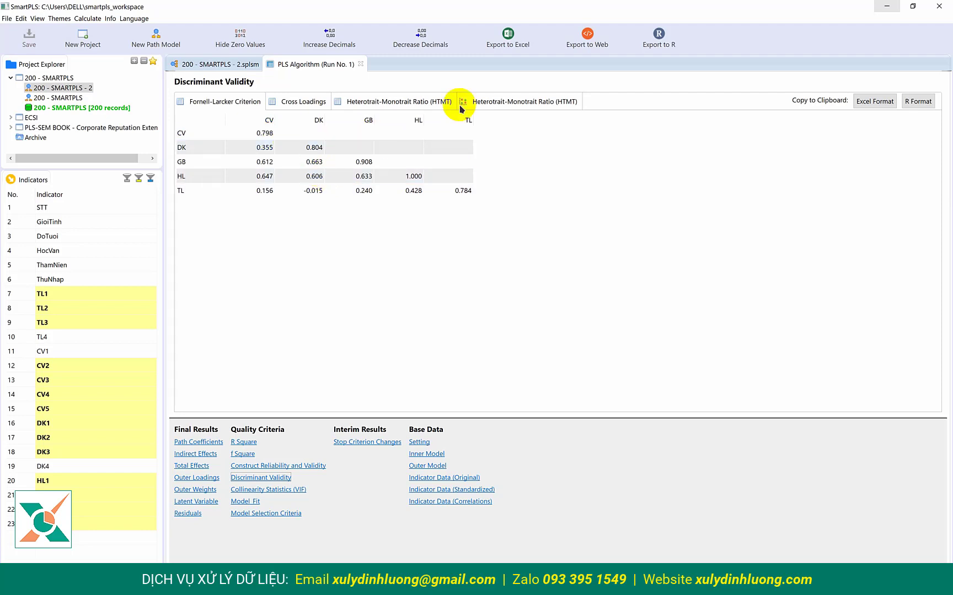
- View the Heterotrait-Monotrait Ratio (HTMT) bar chart under Discriminant Validity, followed by the HTMT matrix
{"action": "left_click", "coordinate": [496, 103]}
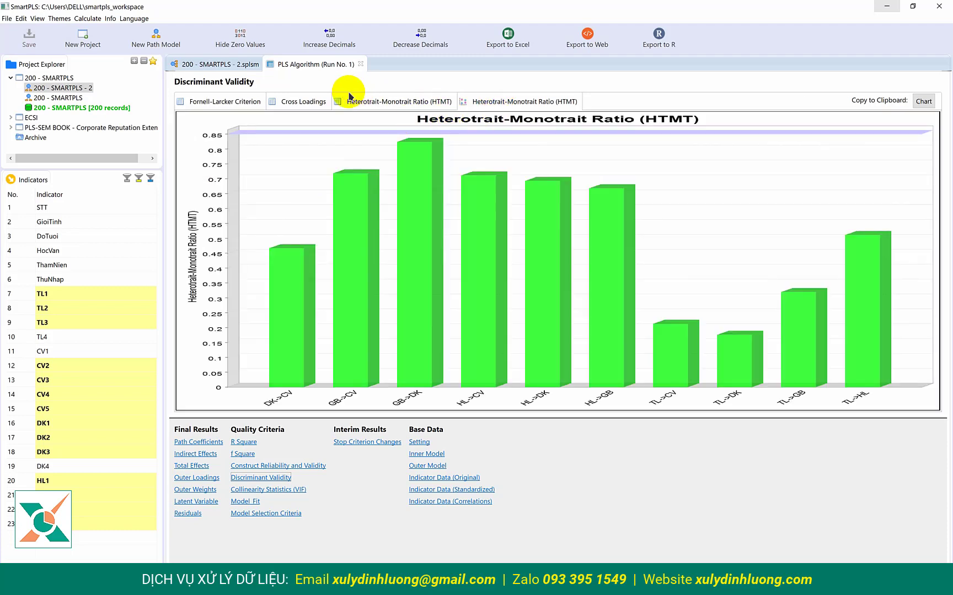
{"action": "left_click", "coordinate": [218, 105]}
{"action": "left_click", "coordinate": [366, 102]}
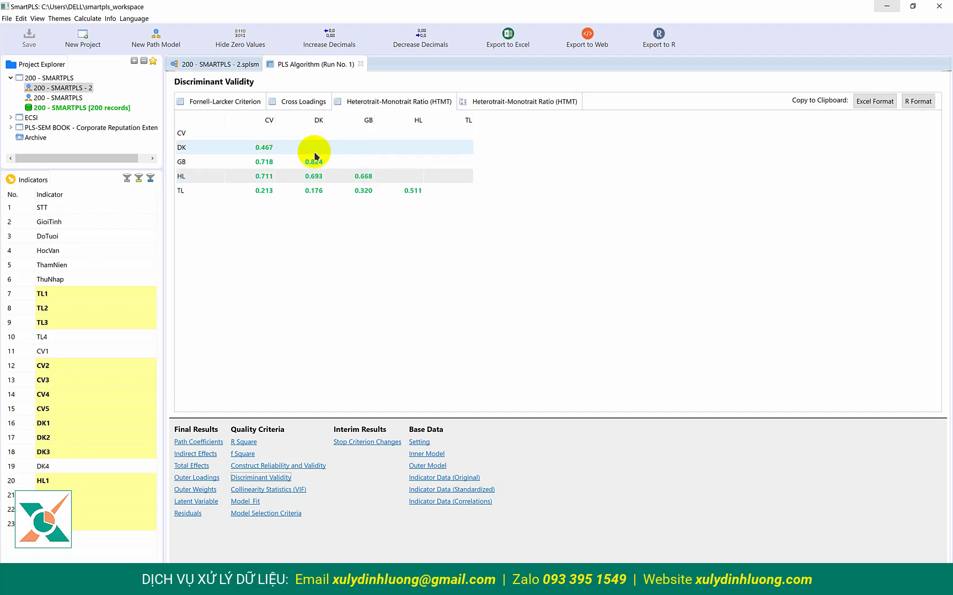
- Switch to the browser article and read its HTMT thresholds together with the example HTMT matrix below them
{"action": "left_click", "coordinate": [141, 558]}
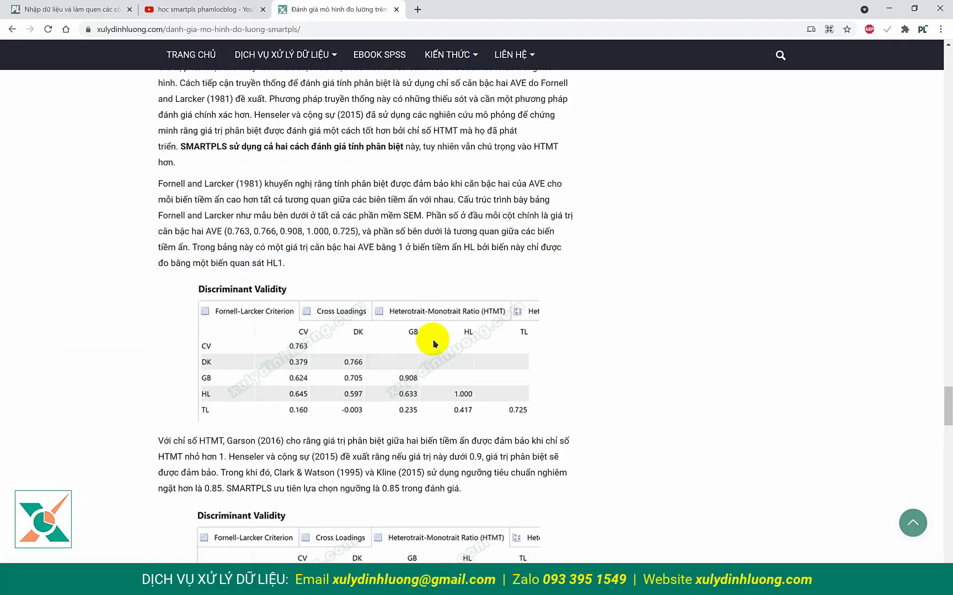
{"action": "scroll", "coordinate": [436, 339], "scroll_direction": "down", "scroll_amount": 3}
{"action": "scroll", "coordinate": [435, 339], "scroll_direction": "down", "scroll_amount": 10}
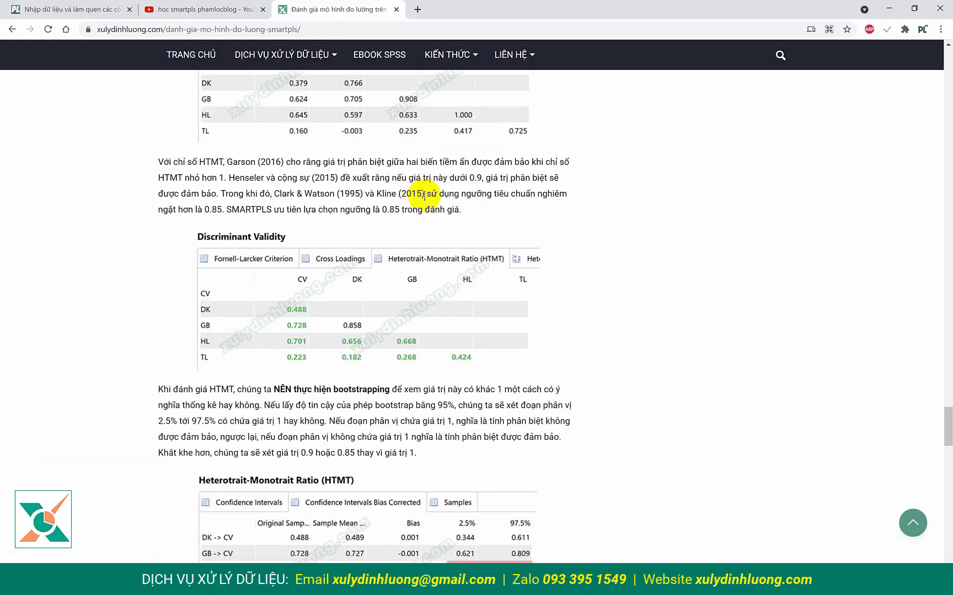
{"action": "scroll", "coordinate": [428, 199], "scroll_direction": "up", "scroll_amount": 1}
{"action": "scroll", "coordinate": [437, 203], "scroll_direction": "down", "scroll_amount": 2}
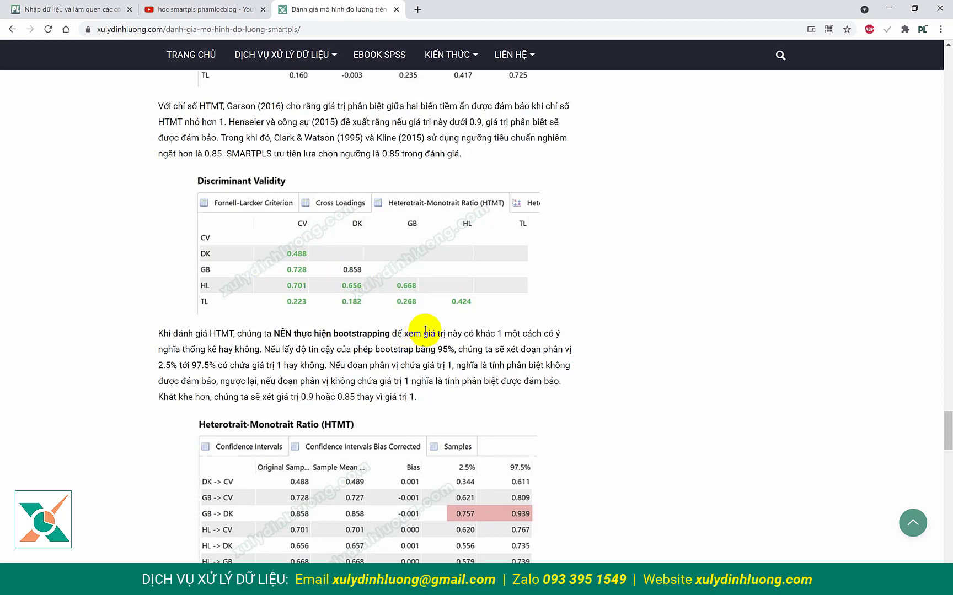
- Examine the article's advice on bootstrapping HTMT, the confidence interval table and the note on independent and dependent variables
{"action": "scroll", "coordinate": [429, 309], "scroll_direction": "down", "scroll_amount": 2}
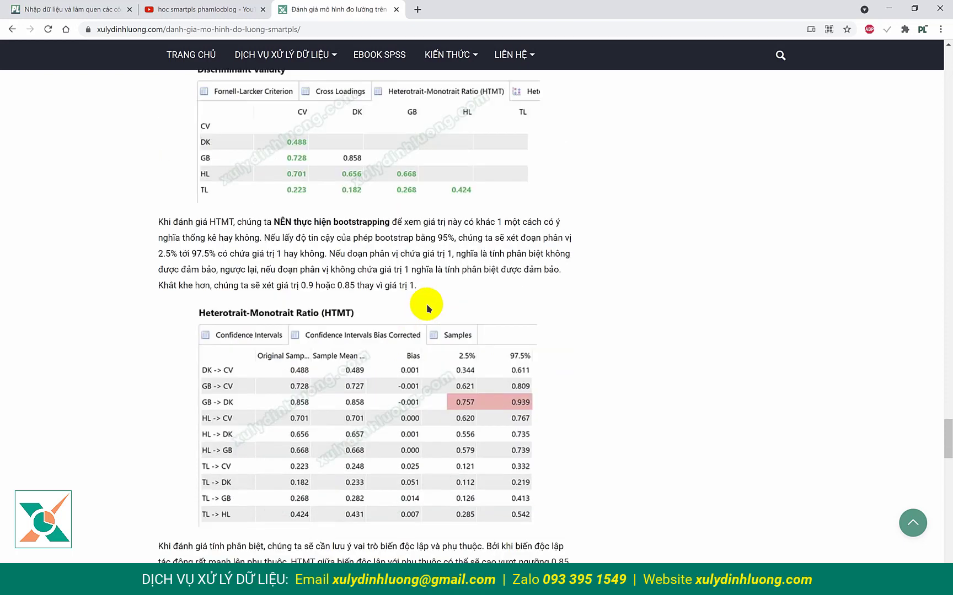
{"action": "scroll", "coordinate": [427, 305], "scroll_direction": "up", "scroll_amount": 2}
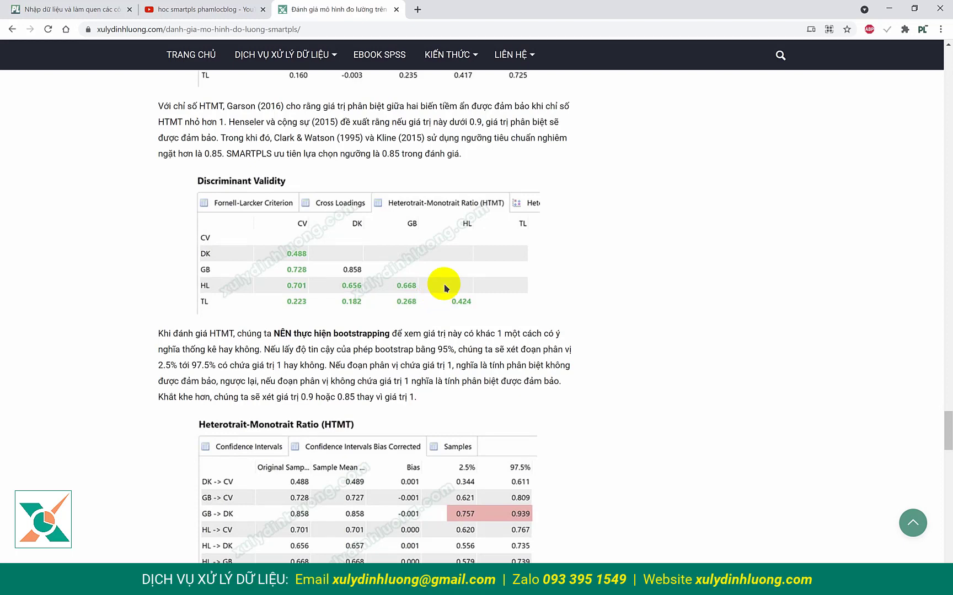
{"action": "scroll", "coordinate": [468, 303], "scroll_direction": "down", "scroll_amount": 2}
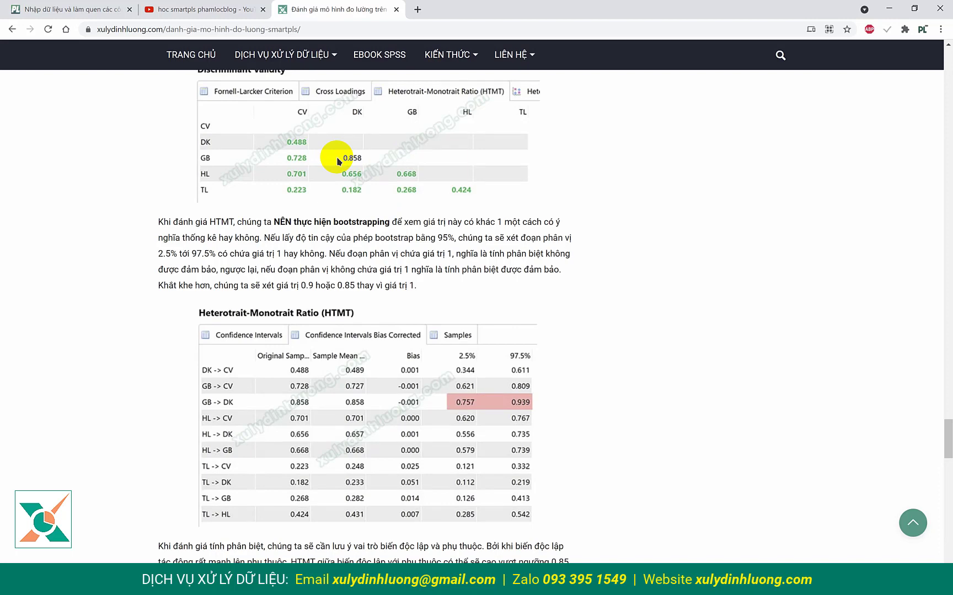
{"action": "scroll", "coordinate": [436, 310], "scroll_direction": "down", "scroll_amount": 1}
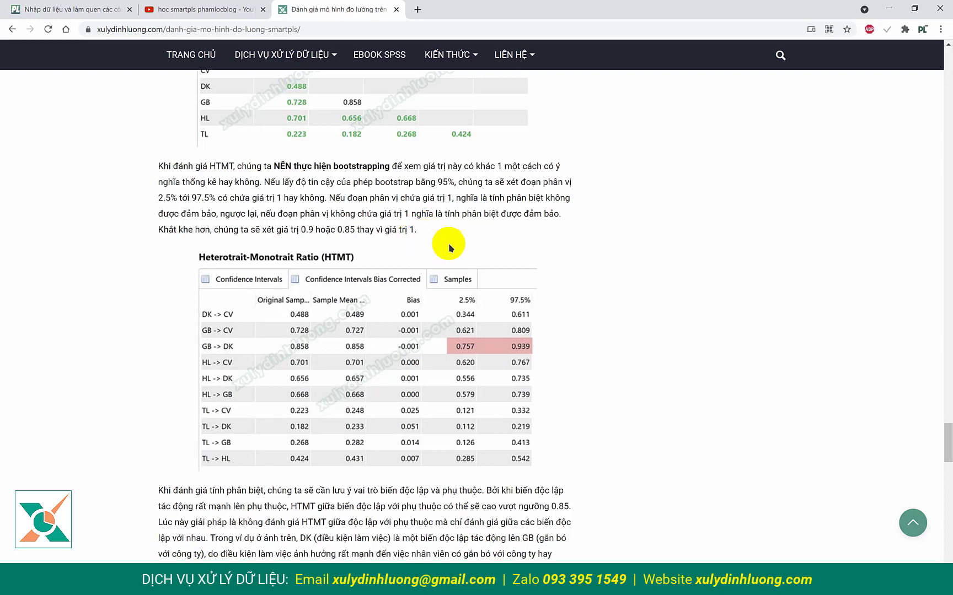
{"action": "scroll", "coordinate": [451, 251], "scroll_direction": "down", "scroll_amount": 4}
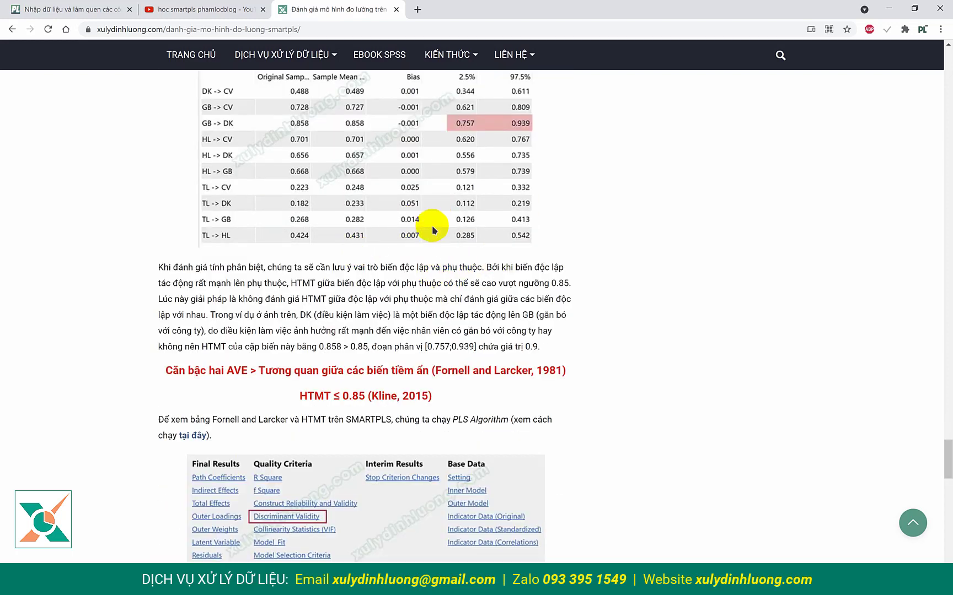
{"action": "scroll", "coordinate": [433, 227], "scroll_direction": "up", "scroll_amount": 4}
{"action": "scroll", "coordinate": [521, 278], "scroll_direction": "up", "scroll_amount": 2}
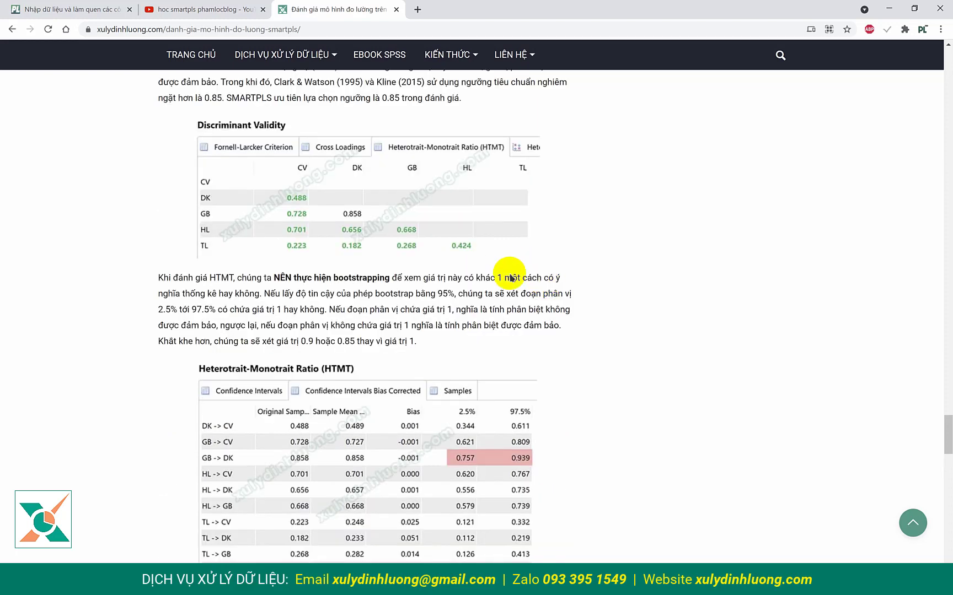
{"action": "scroll", "coordinate": [448, 384], "scroll_direction": "down", "scroll_amount": 1}
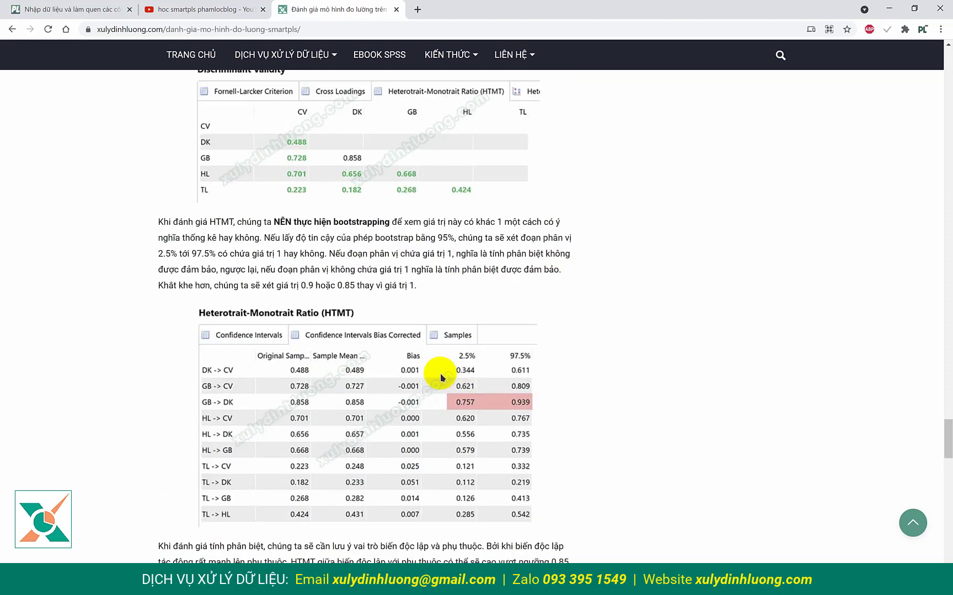
- View the path model diagram in SmartPLS, and return to the browser article to highlight the section 2.5 Model Fit heading
{"action": "key", "text": "alt+Tab"}
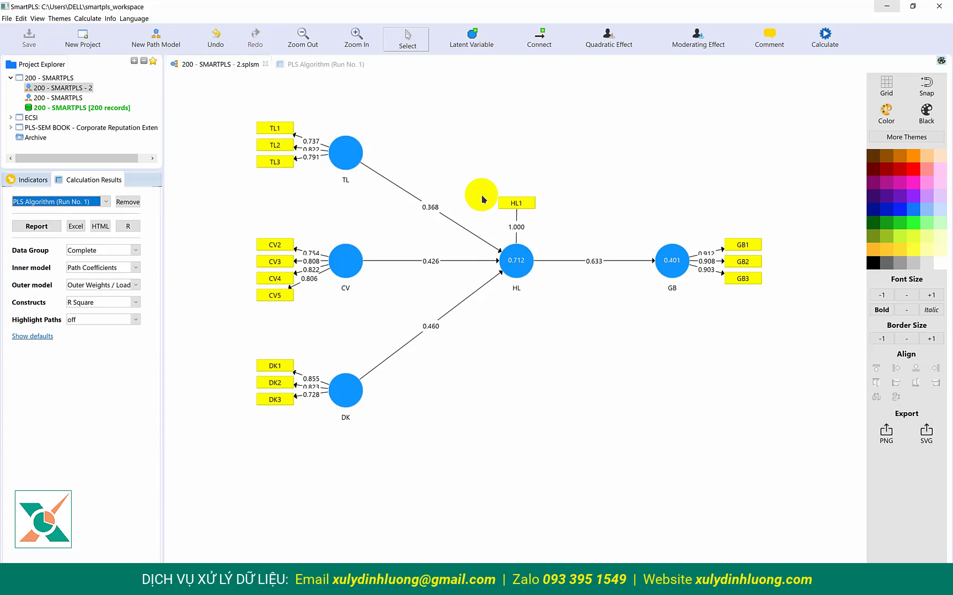
{"action": "key", "text": "alt+Tab"}
{"action": "scroll", "coordinate": [476, 204], "scroll_direction": "down", "scroll_amount": 5}
{"action": "left_click_drag", "start_coordinate": [200, 137], "coordinate": [401, 115]}
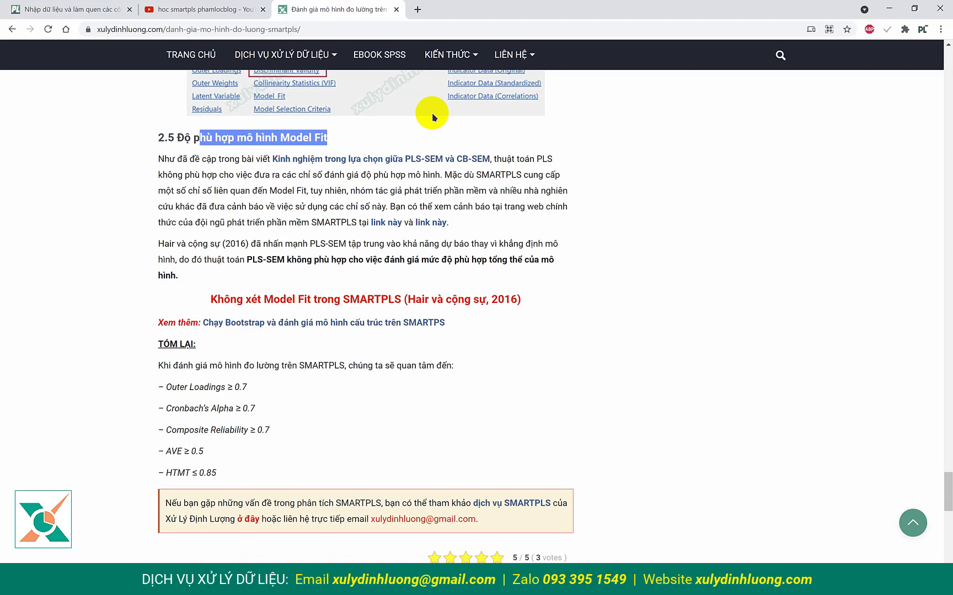
- Switch to the SmartPLS PLS Algorithm report and show the Model_Fit summary with its columns widened to reveal the full headers
{"action": "key", "text": "alt+Tab"}
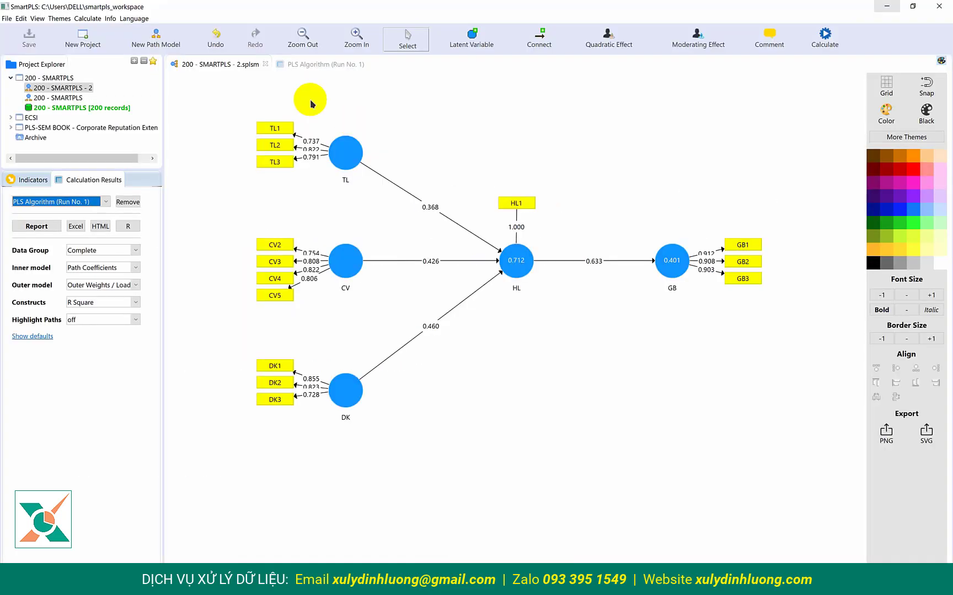
{"action": "left_click", "coordinate": [314, 65]}
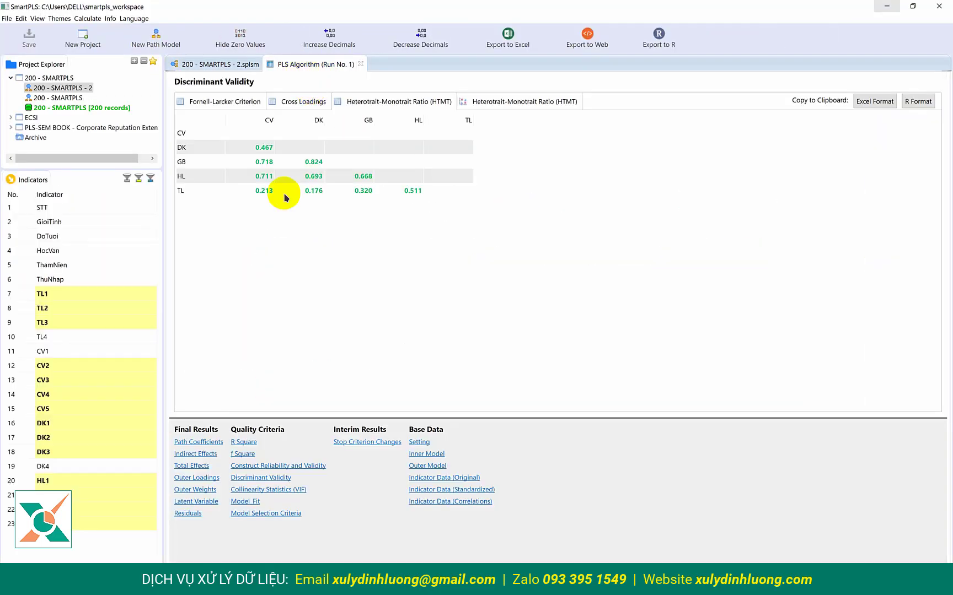
{"action": "left_click", "coordinate": [244, 501]}
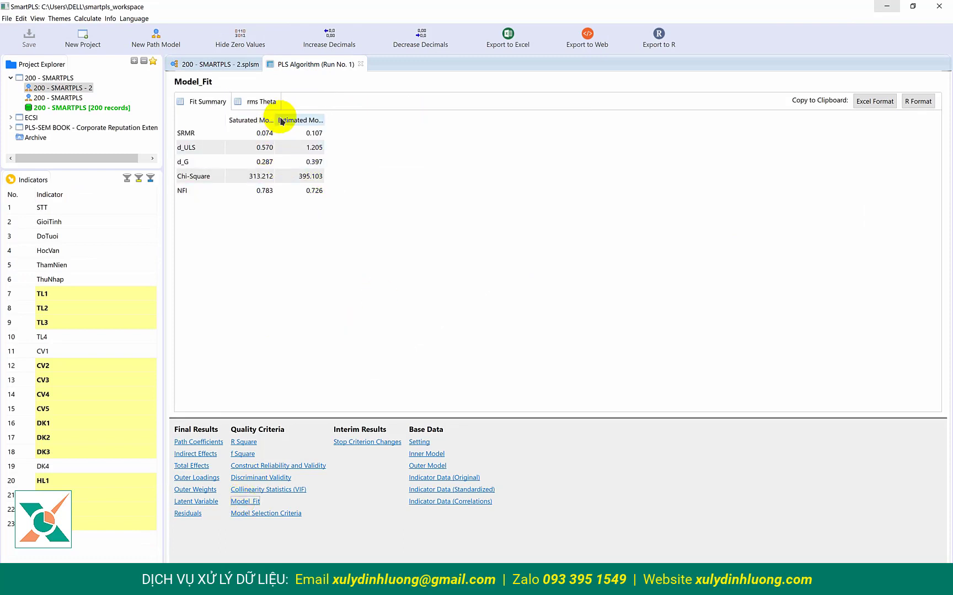
{"action": "left_click_drag", "start_coordinate": [275, 121], "coordinate": [375, 121]}
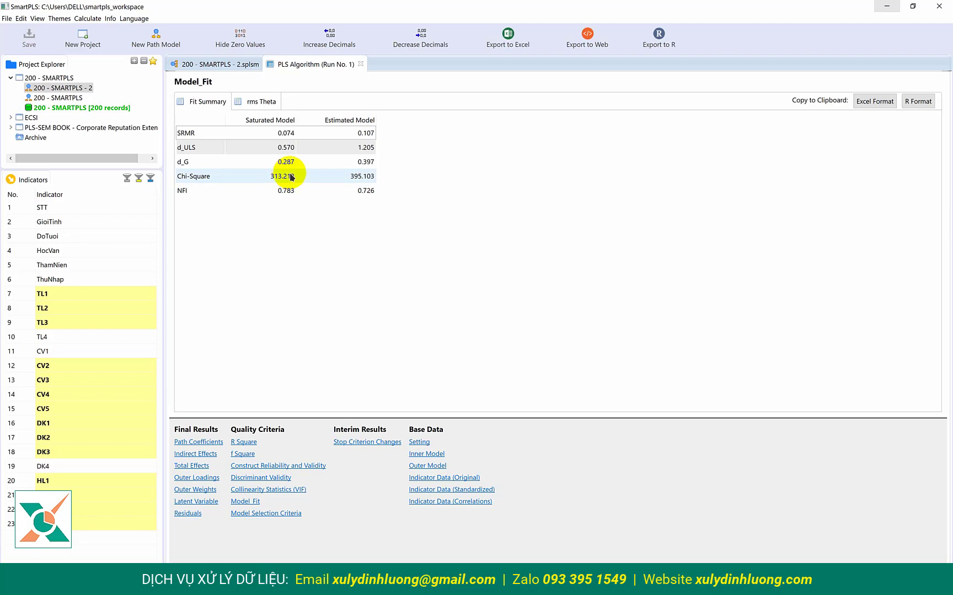
- Read the article's section 2.5 in the browser, comparing its guidance on model fit with the SmartPLS Model_Fit table
{"action": "key", "text": "alt+Tab"}
{"action": "left_click", "coordinate": [441, 203]}
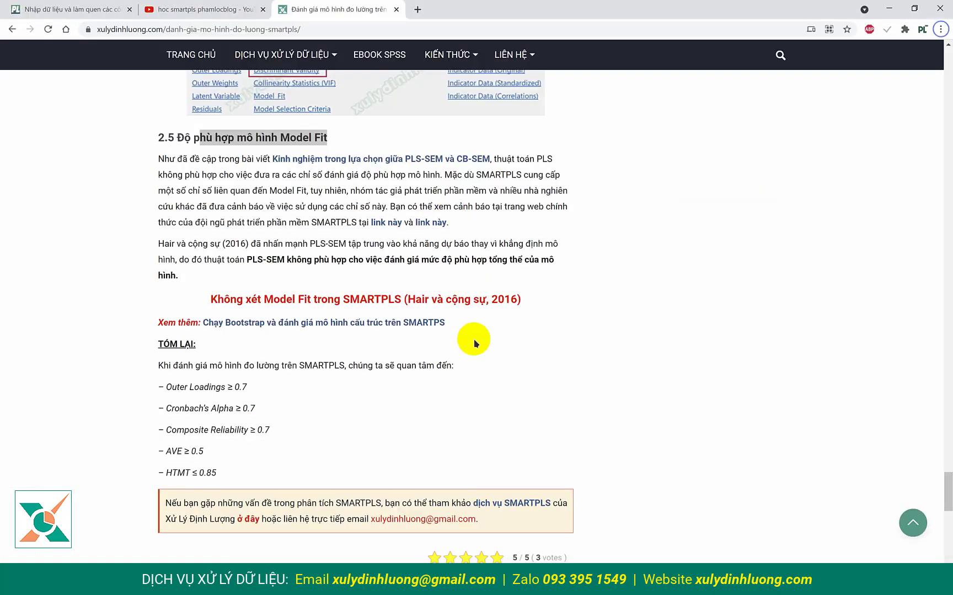
{"action": "left_click", "coordinate": [323, 246]}
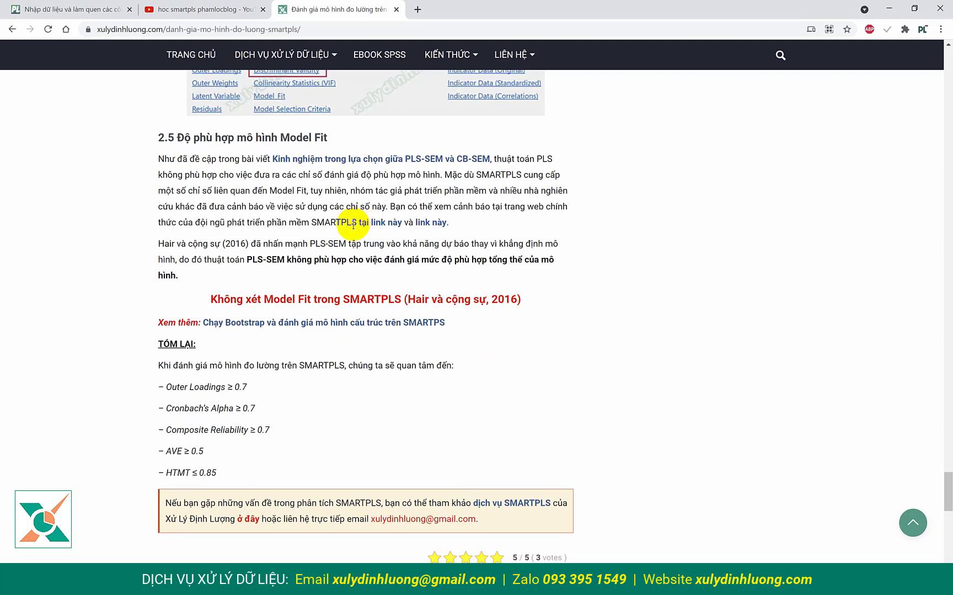
{"action": "key", "text": "alt+Tab"}
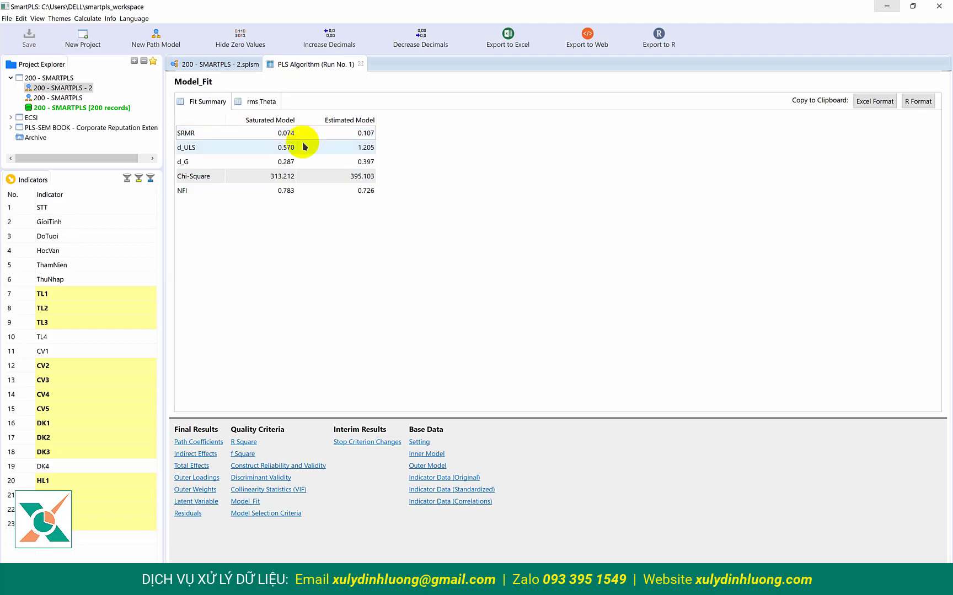
{"action": "key", "text": "alt+Tab"}
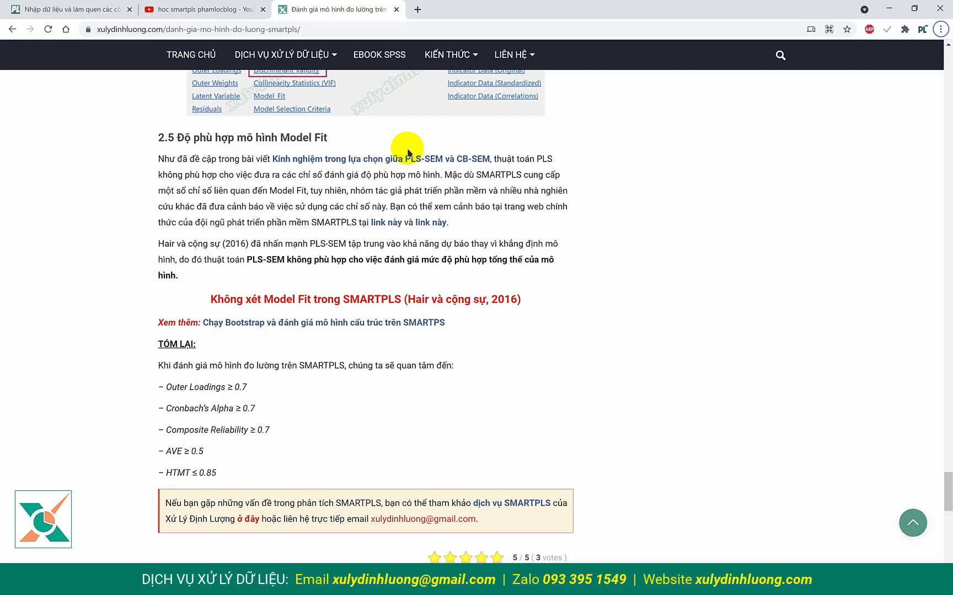
- Open both SmartPLS warning links in section 2.5, view the Model Fit and Goodness of Fit documentation pages, and return to the article
{"action": "left_click", "coordinate": [384, 223]}
{"action": "left_click", "coordinate": [427, 222]}
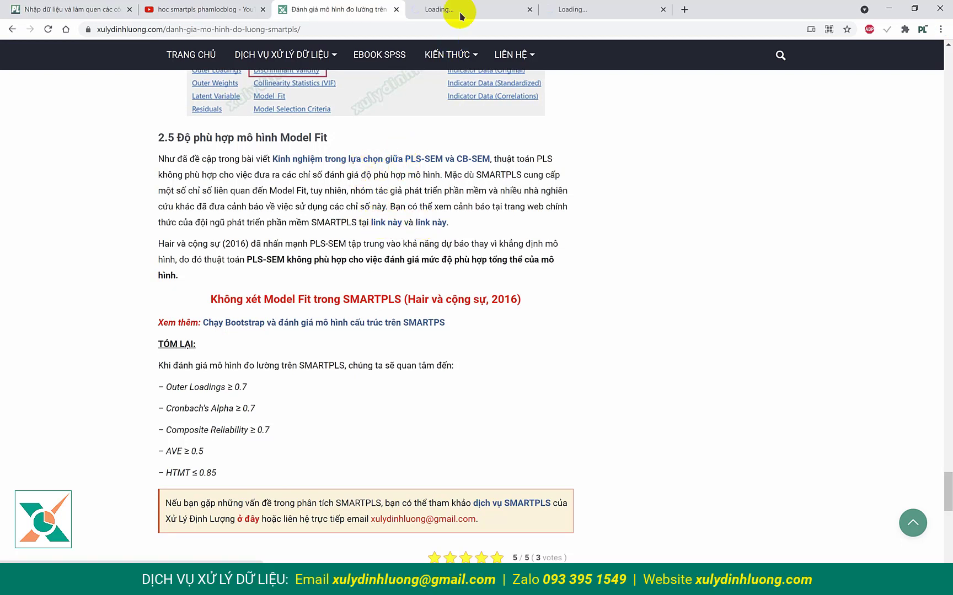
{"action": "left_click", "coordinate": [452, 8]}
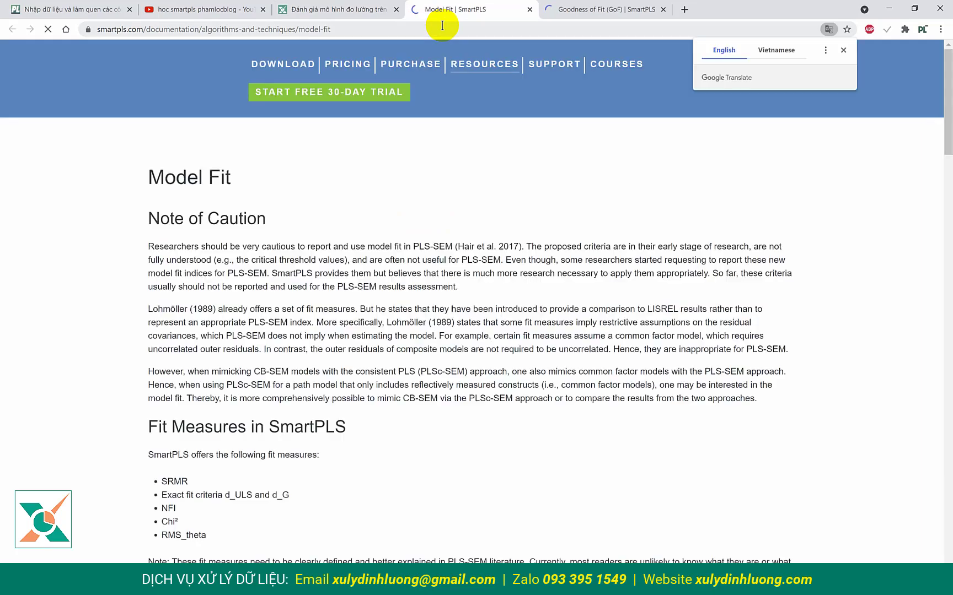
{"action": "left_click", "coordinate": [551, 9]}
{"action": "left_click", "coordinate": [485, 9]}
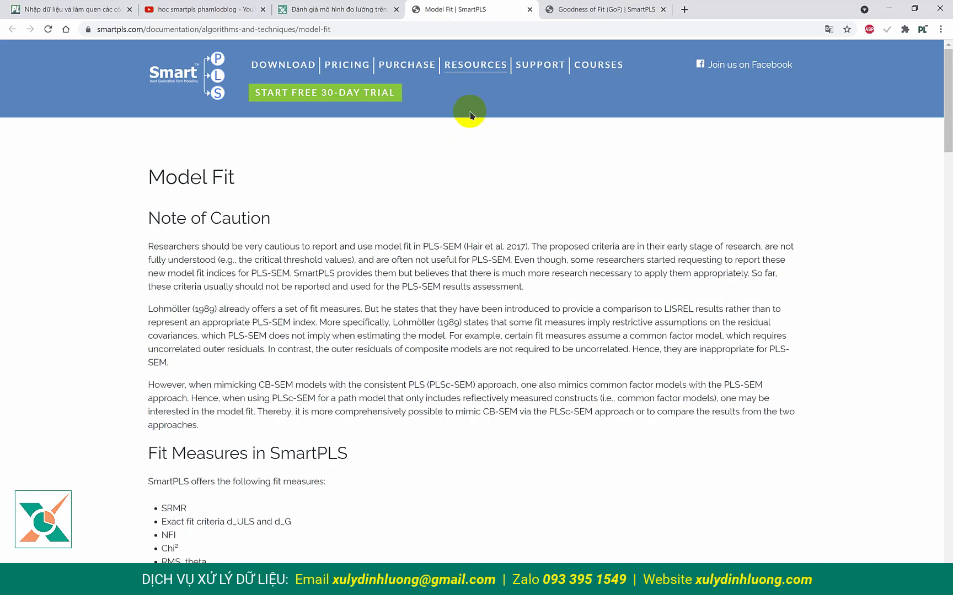
{"action": "key", "text": "alt+Tab"}
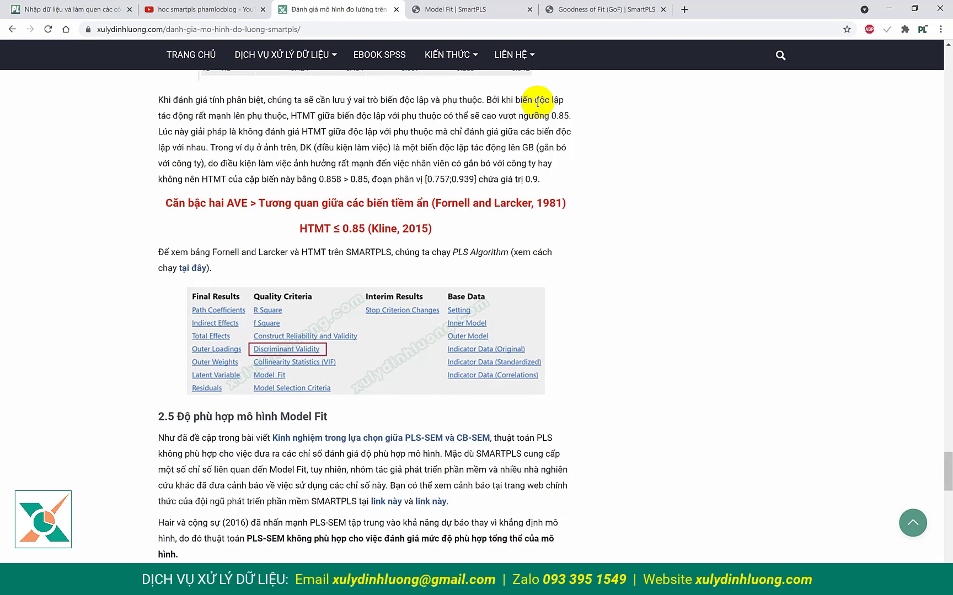
- Switch to SmartPLS and export the PLS Algorithm report to the Desktop as the Excel file "200 - SMARTPLS - 2"
{"action": "key", "text": "alt+Tab"}
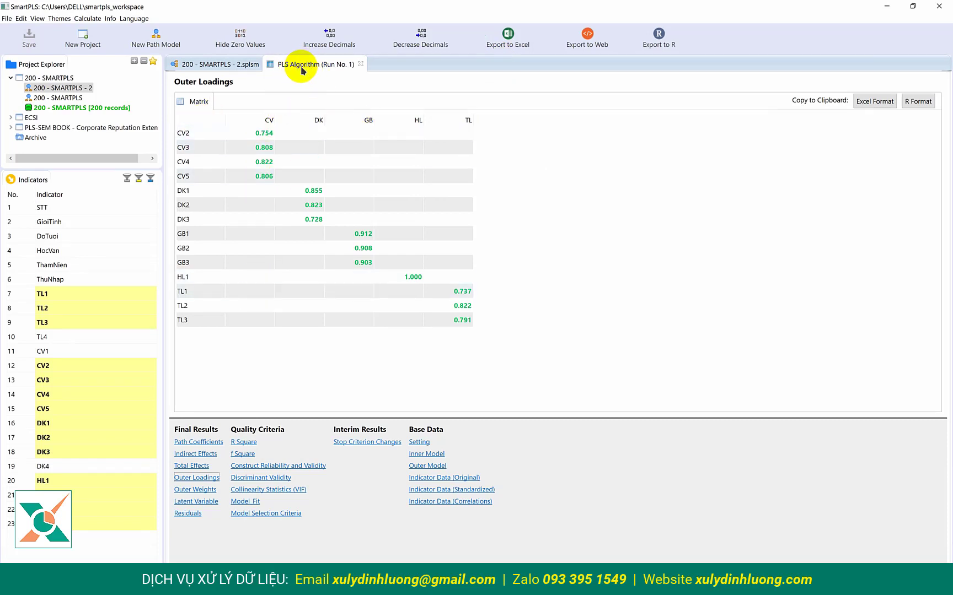
{"action": "left_click", "coordinate": [510, 40]}
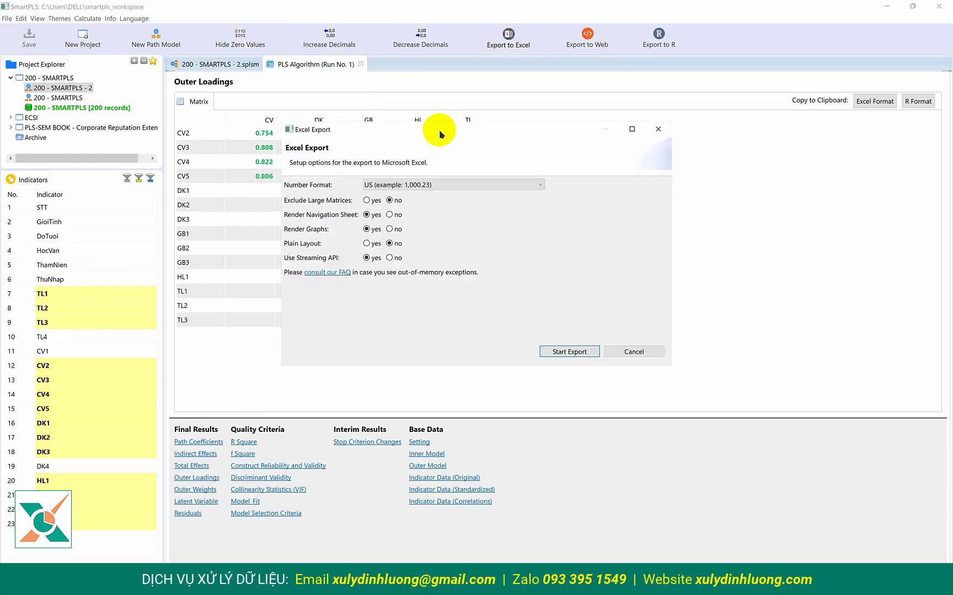
{"action": "left_click", "coordinate": [558, 352]}
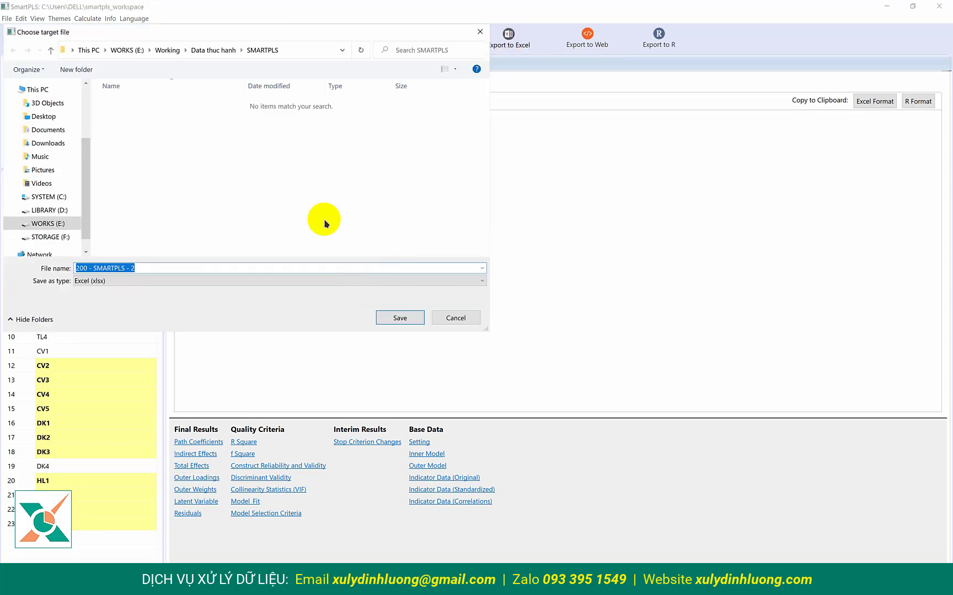
{"action": "scroll", "coordinate": [44, 121], "scroll_direction": "up", "scroll_amount": 1}
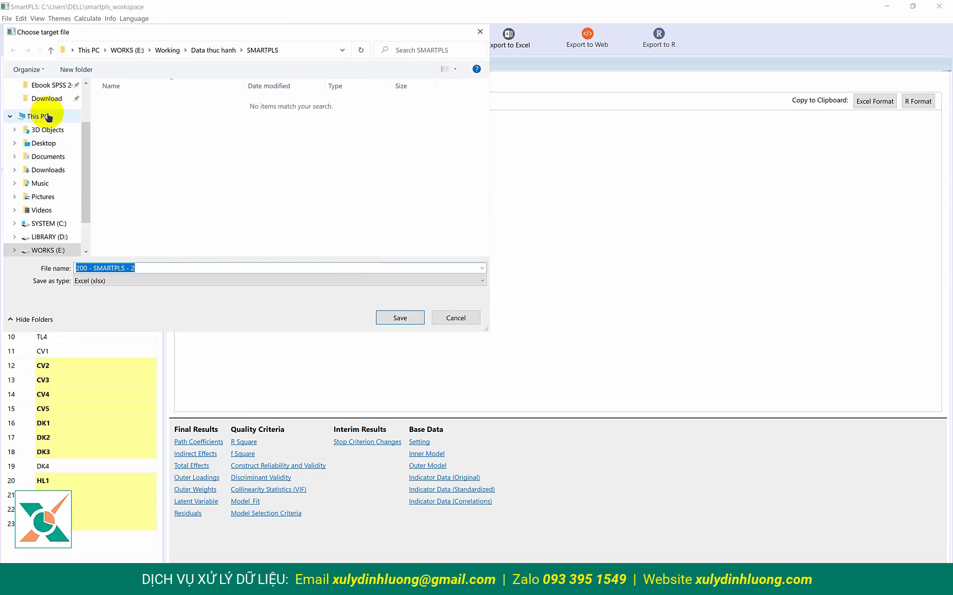
{"action": "left_click", "coordinate": [49, 145]}
{"action": "left_click", "coordinate": [133, 268]}
{"action": "double_click", "coordinate": [139, 268]}
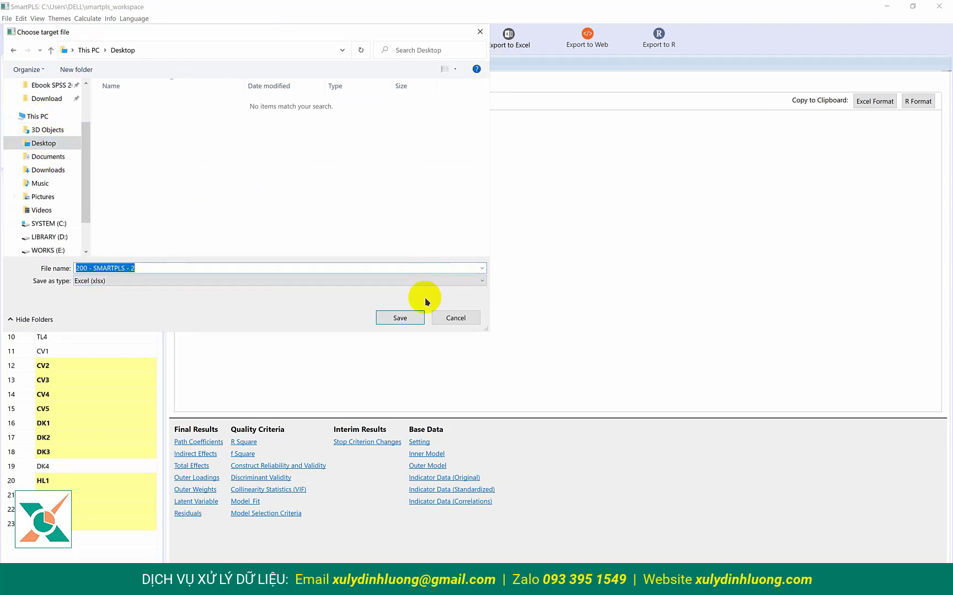
{"action": "left_click", "coordinate": [404, 316]}
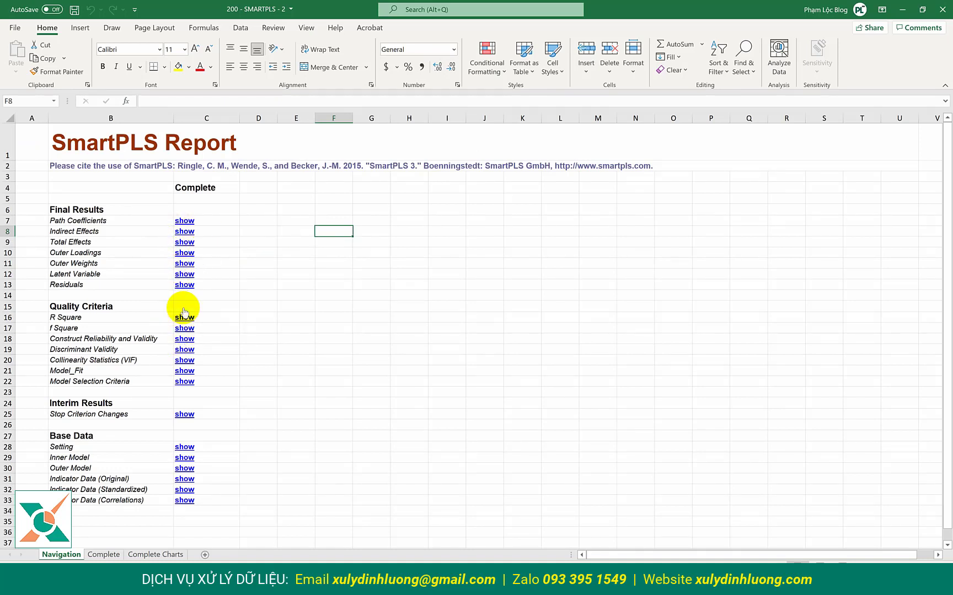
- Go from the exported Excel report's Navigation sheet to the Outer Loadings section on the Complete sheet
{"action": "left_click", "coordinate": [175, 253]}
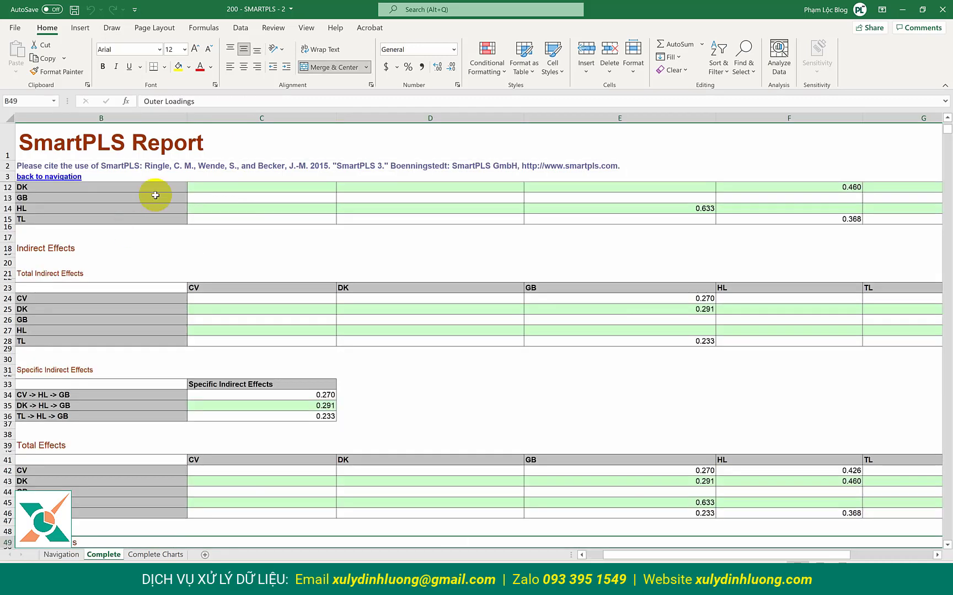
{"action": "left_click", "coordinate": [134, 118]}
{"action": "scroll", "coordinate": [110, 334], "scroll_direction": "down", "scroll_amount": 9}
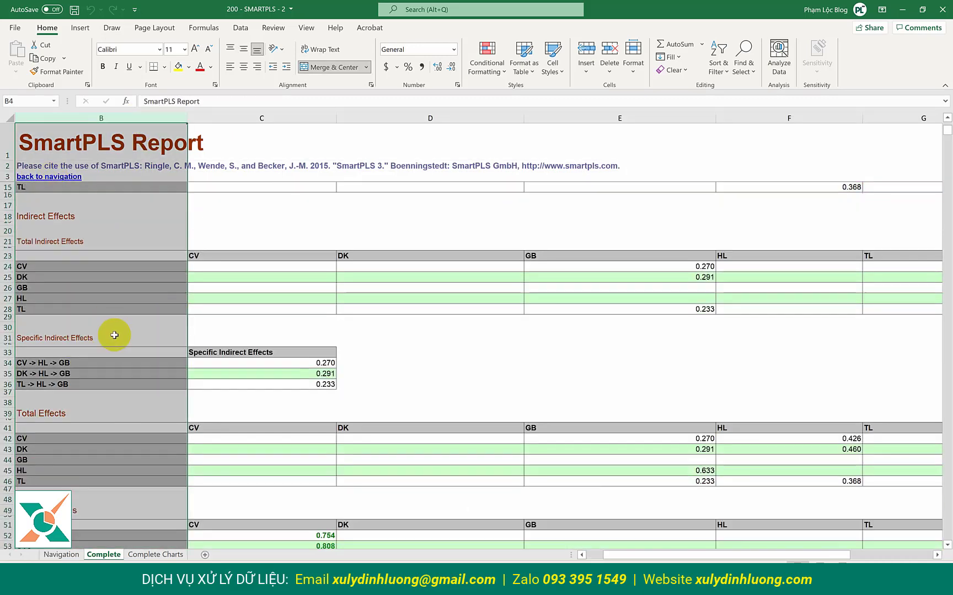
- Unmerge the Outer Loadings heading cells in row 49 of the Complete sheet
{"action": "left_click", "coordinate": [141, 285]}
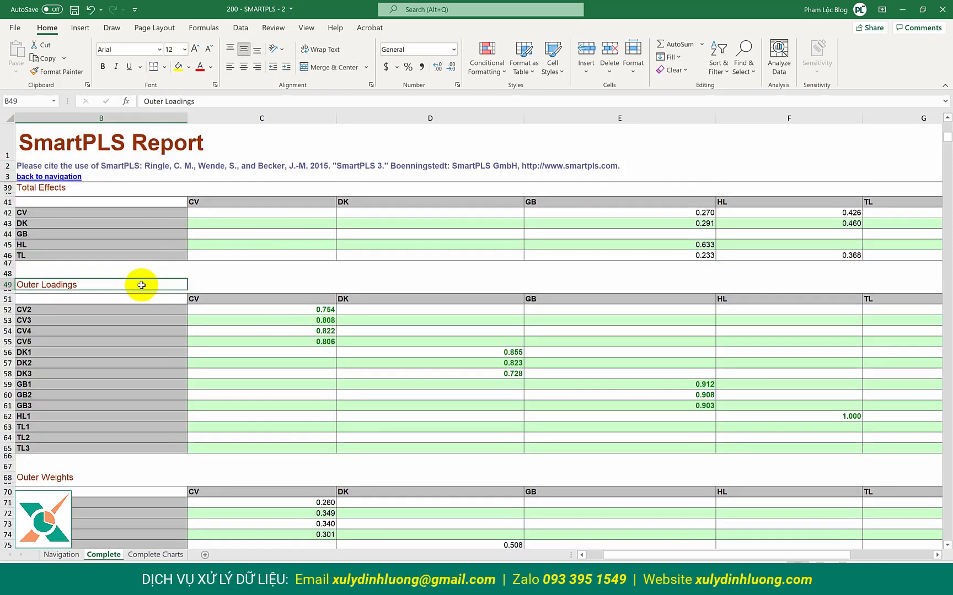
{"action": "key", "text": "ctrl+z"}
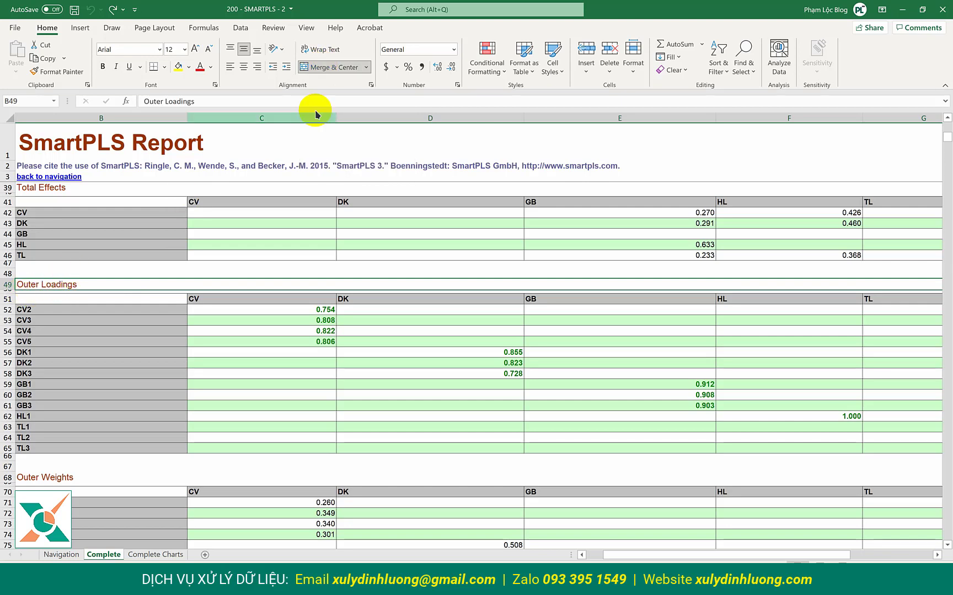
{"action": "left_click", "coordinate": [334, 68]}
{"action": "left_click", "coordinate": [141, 284]}
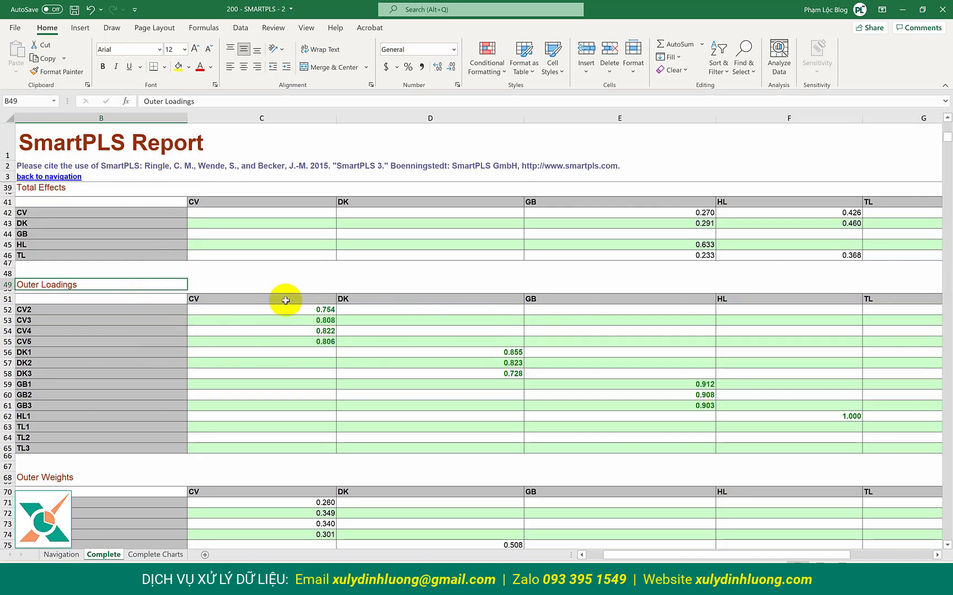
- Narrow all columns of the Complete sheet to one uniform compact width so the report tables fit on screen
{"action": "left_click", "coordinate": [154, 118]}
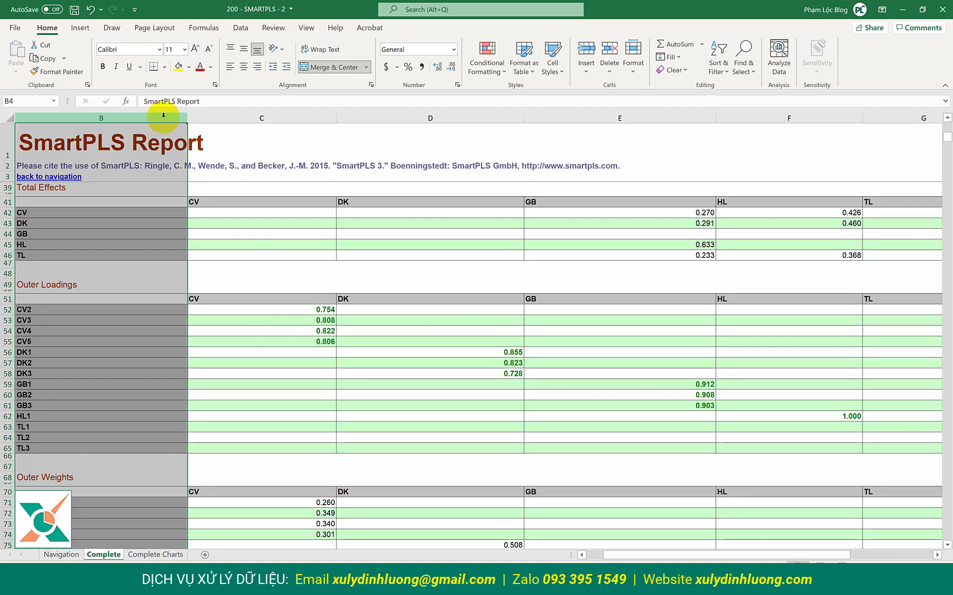
{"action": "key", "text": "ctrl+a"}
{"action": "left_click_drag", "start_coordinate": [187, 118], "coordinate": [40, 116]}
- Copy the Outer Loadings table with its heading, B49 to G65, and paste it into a new blank Word document
{"action": "left_click", "coordinate": [29, 284]}
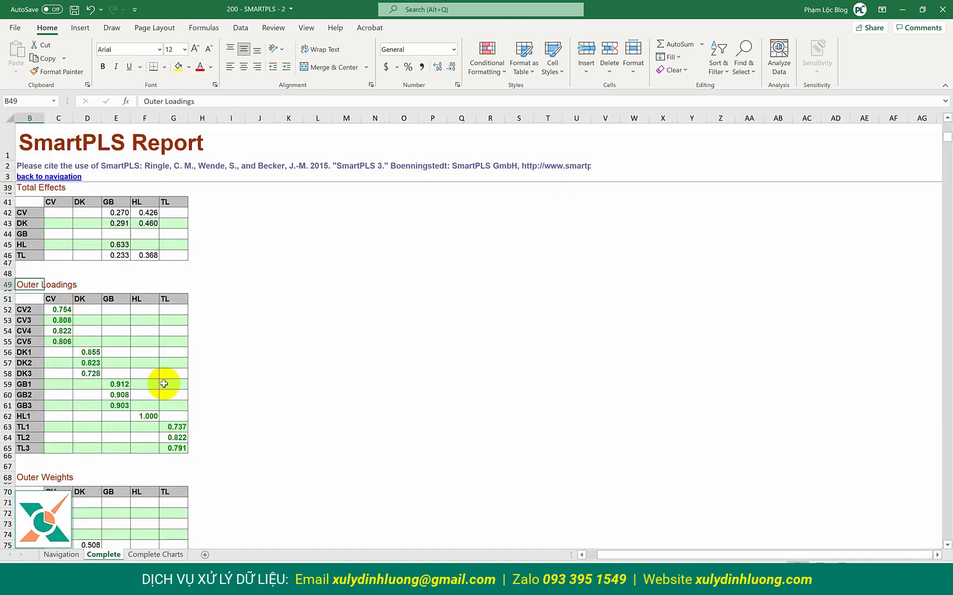
{"action": "left_click", "coordinate": [178, 447], "text": "shift"}
{"action": "key", "text": "ctrl+c"}
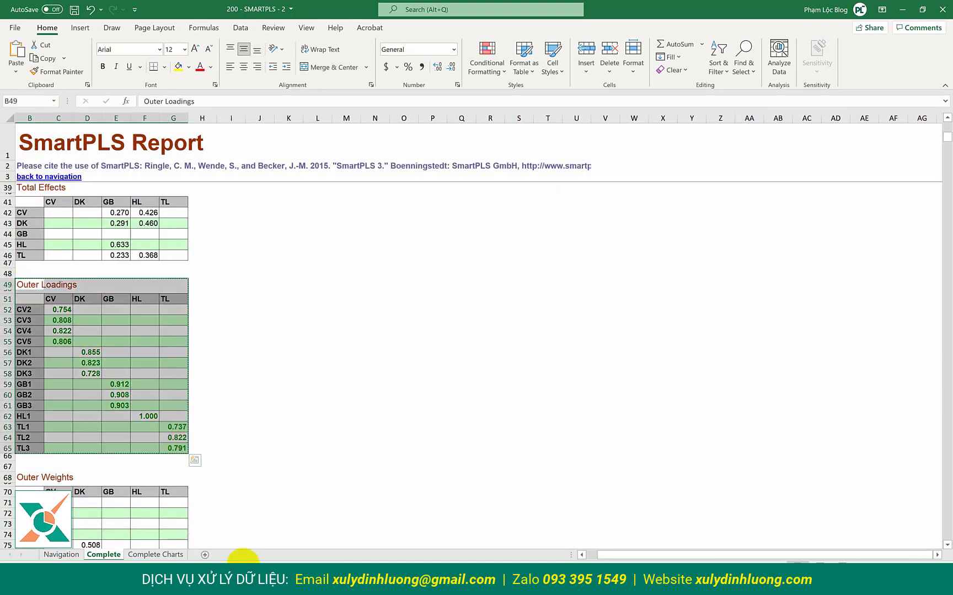
{"action": "left_click", "coordinate": [324, 574]}
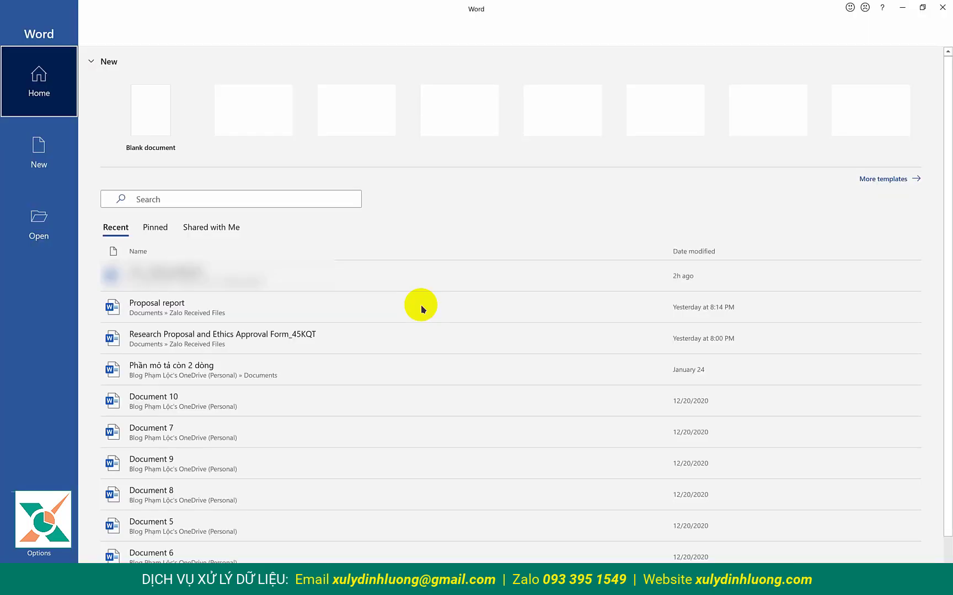
{"action": "left_click", "coordinate": [148, 125]}
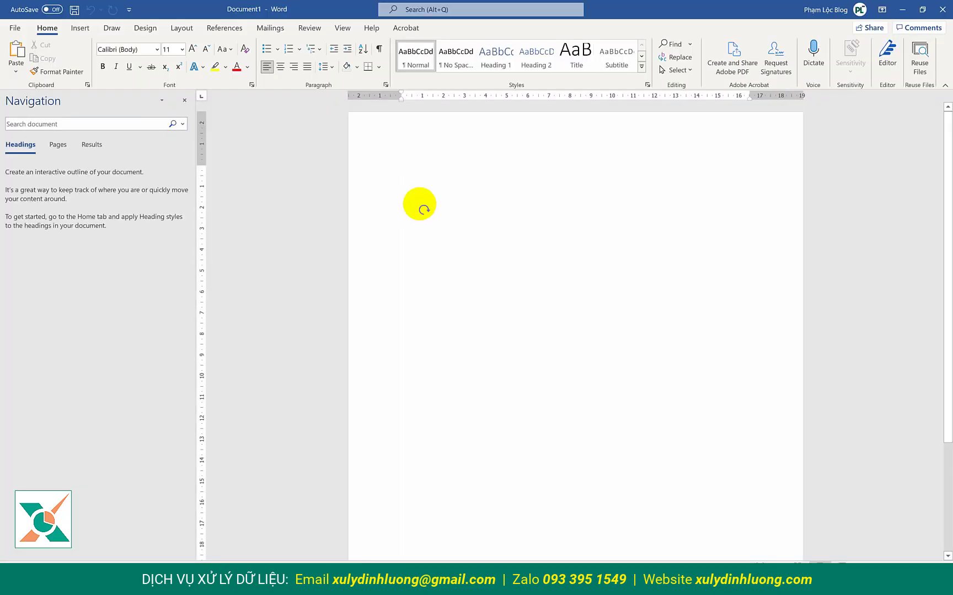
{"action": "key", "text": "ctrl+v"}
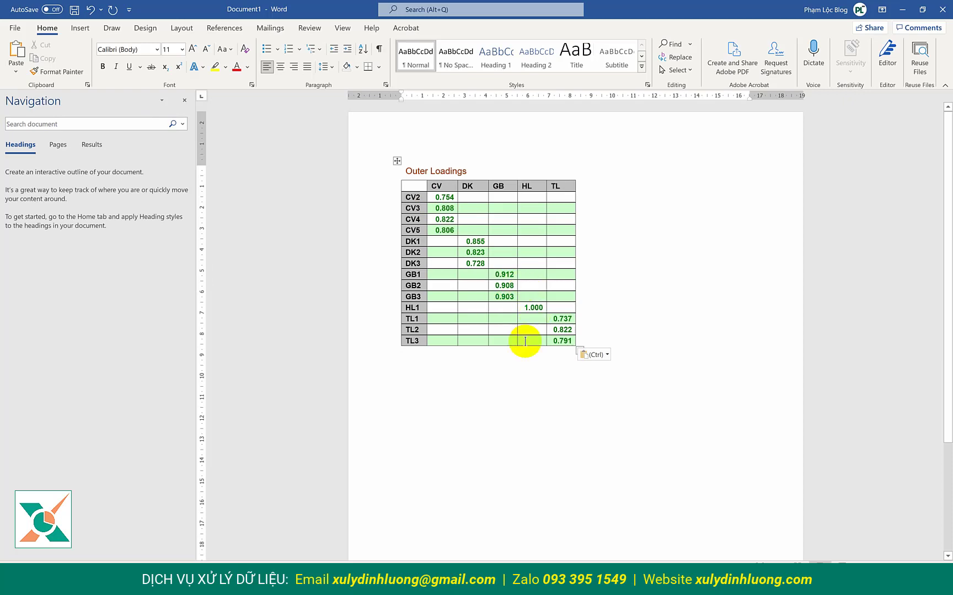
- Return to the Excel report's Navigation sheet and go to the Construct Reliability and Validity section on the Complete sheet
{"action": "key", "text": "alt+Tab"}
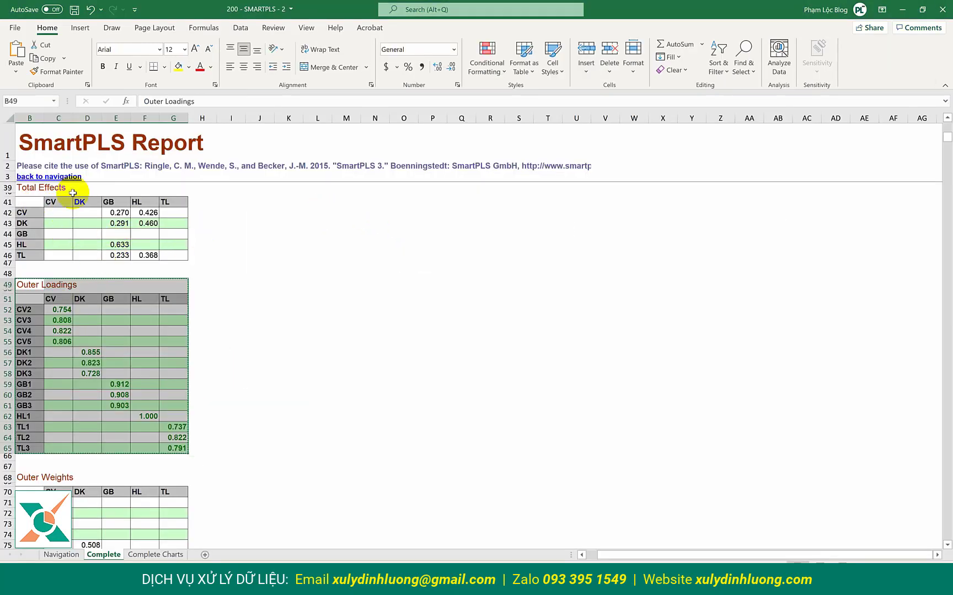
{"action": "left_click", "coordinate": [37, 180]}
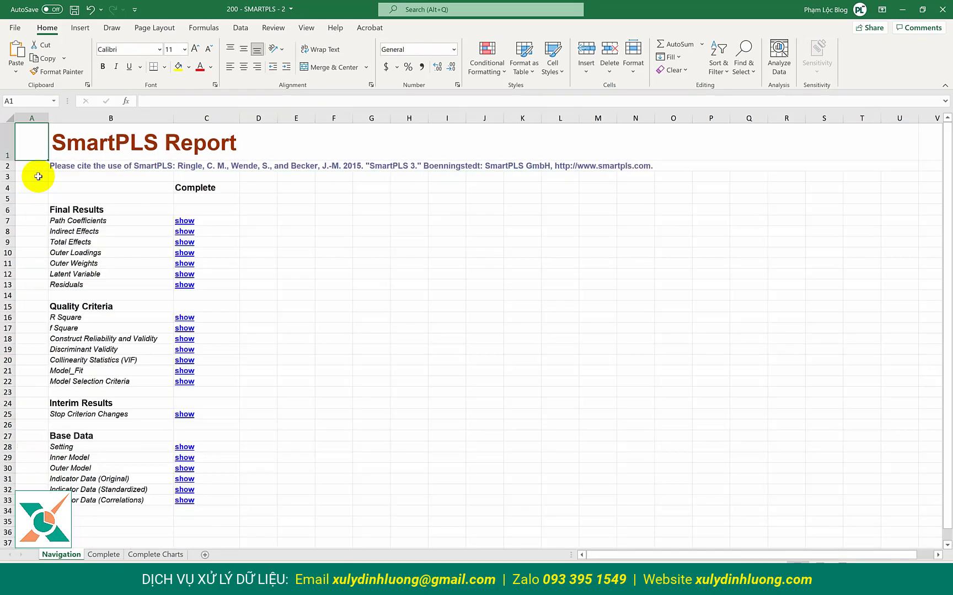
{"action": "left_click", "coordinate": [181, 339]}
{"action": "left_click", "coordinate": [182, 339]}
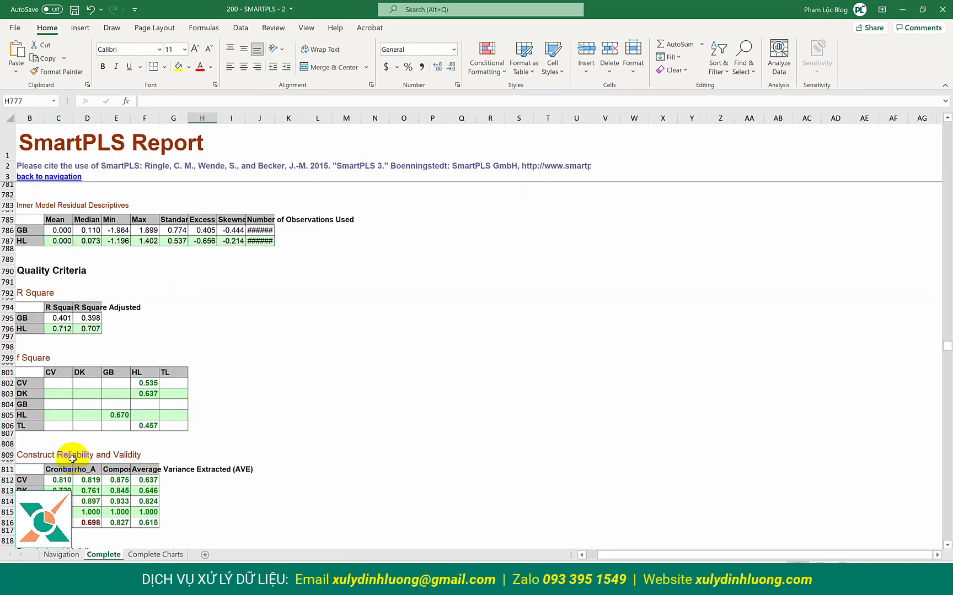
{"action": "scroll", "coordinate": [39, 446], "scroll_direction": "down", "scroll_amount": 3}
- Unmerge the Construct Reliability and Validity heading cells in row 809 of the Complete sheet
{"action": "left_click", "coordinate": [36, 453]}
{"action": "scroll", "coordinate": [131, 370], "scroll_direction": "down", "scroll_amount": 3}
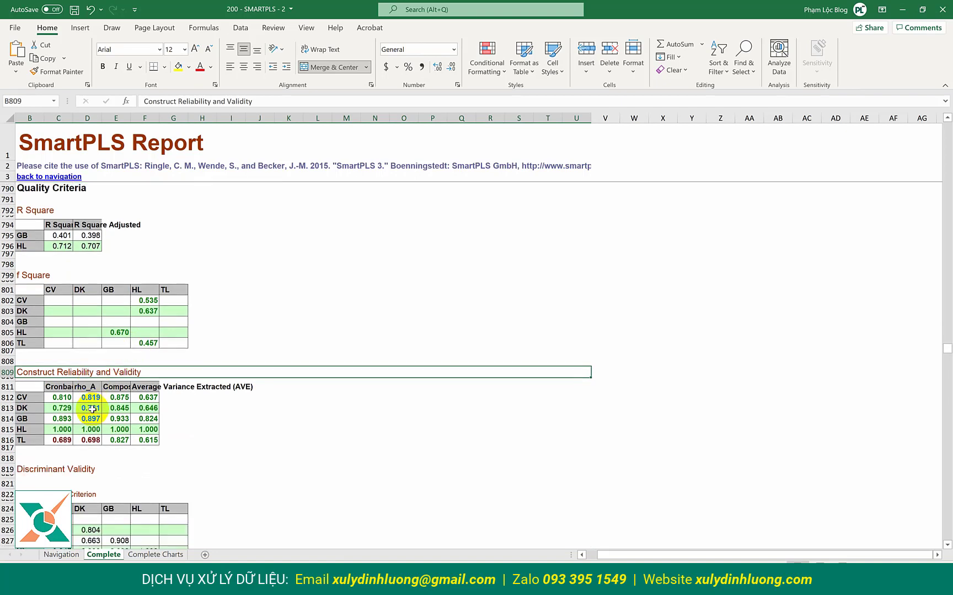
{"action": "left_click", "coordinate": [147, 439], "text": "shift"}
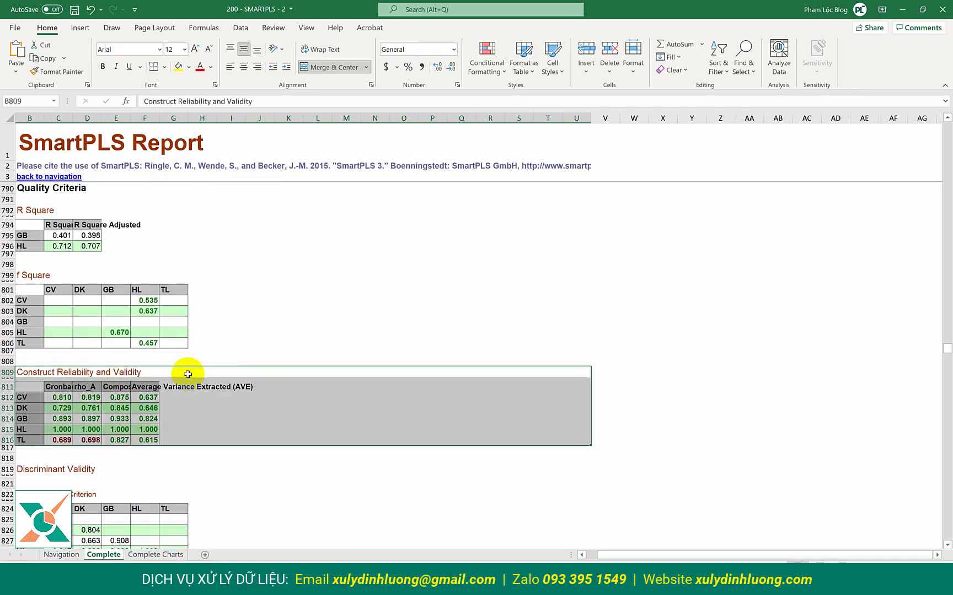
{"action": "left_click", "coordinate": [93, 370]}
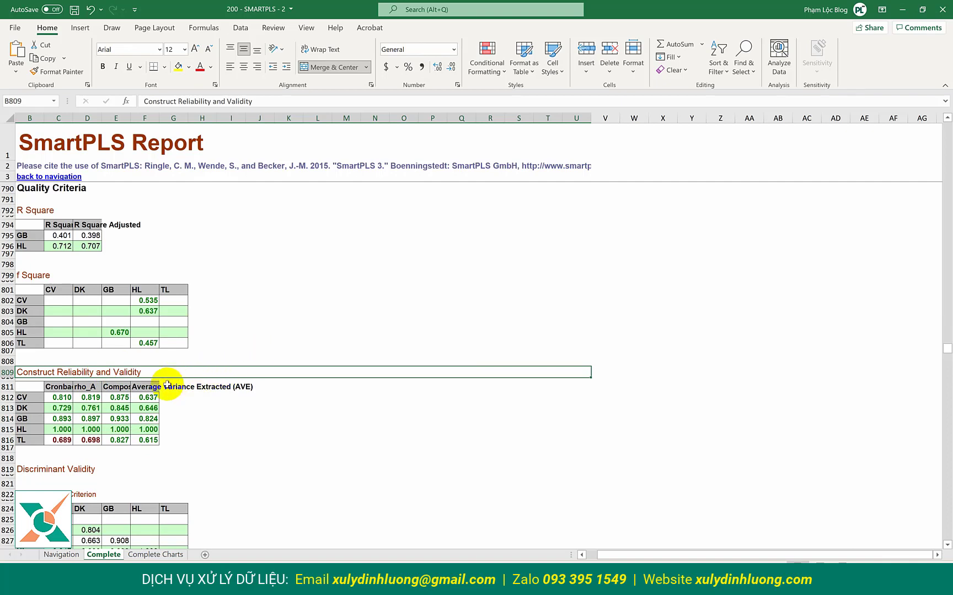
{"action": "left_click", "coordinate": [329, 66]}
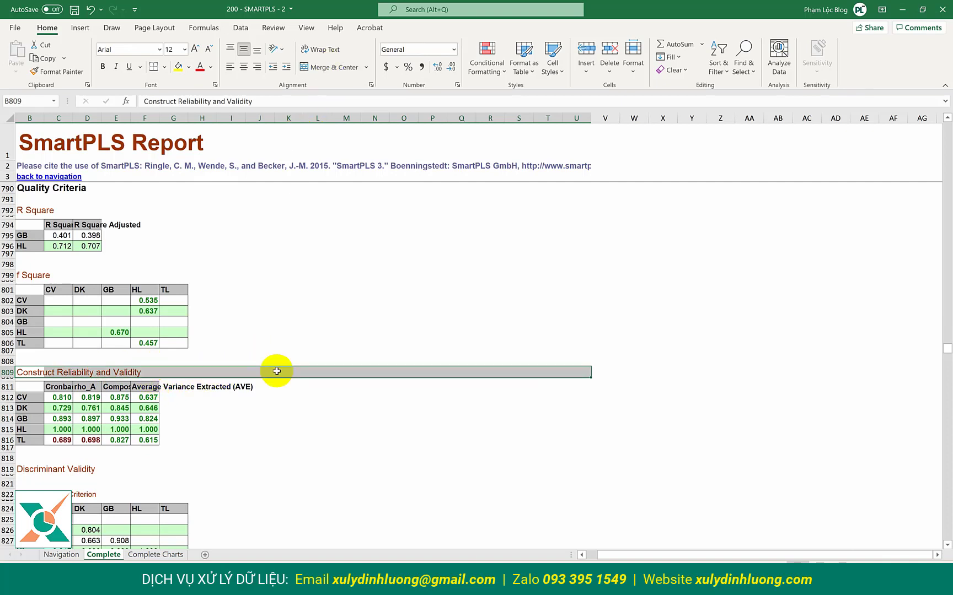
{"action": "left_click", "coordinate": [280, 422]}
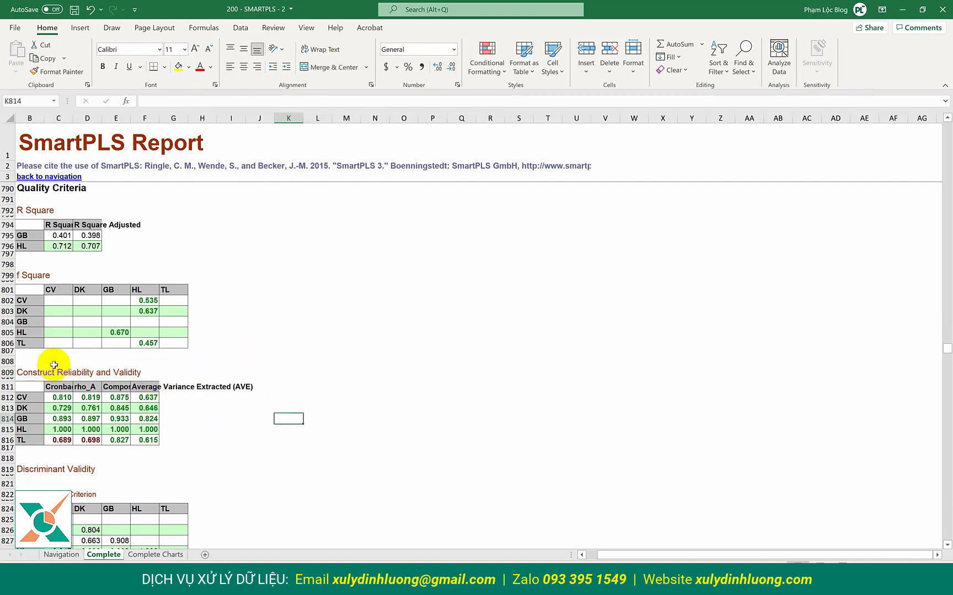
- Widen the Construct Reliability and Validity table's columns and copy it with its heading into Word, two lines below the Outer Loadings table
{"action": "left_click", "coordinate": [59, 397]}
{"action": "left_click_drag", "start_coordinate": [59, 118], "coordinate": [192, 118]}
{"action": "left_click", "coordinate": [29, 377]}
{"action": "left_click", "coordinate": [266, 440], "text": "shift"}
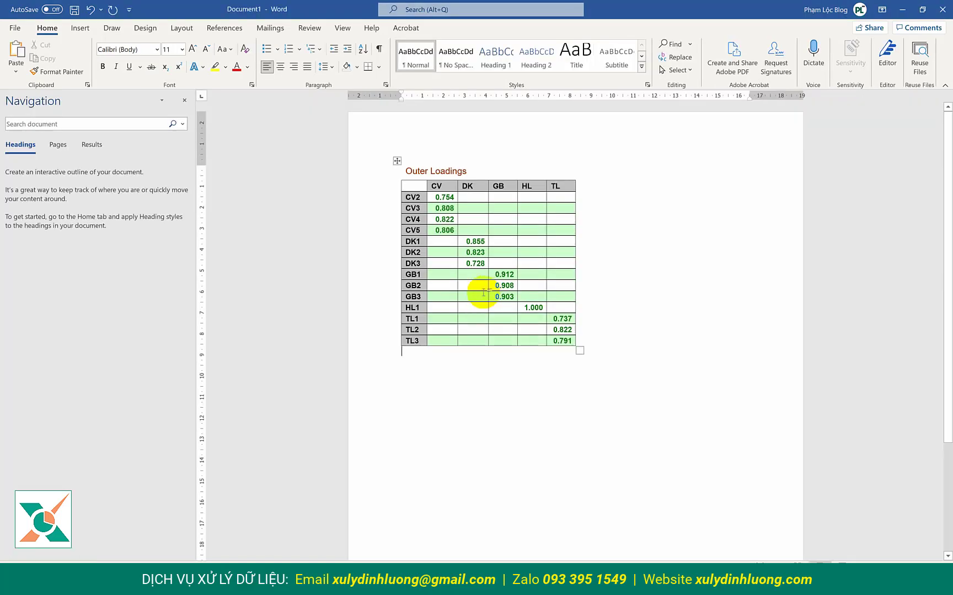
{"action": "key", "text": "Return"}
{"action": "key", "text": "Return"}
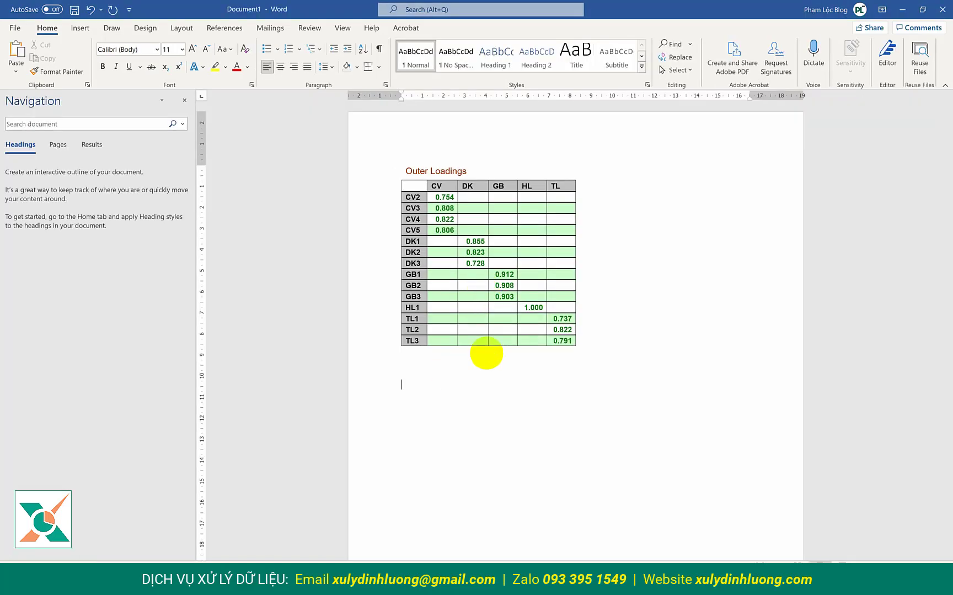
{"action": "key", "text": "ctrl+v"}
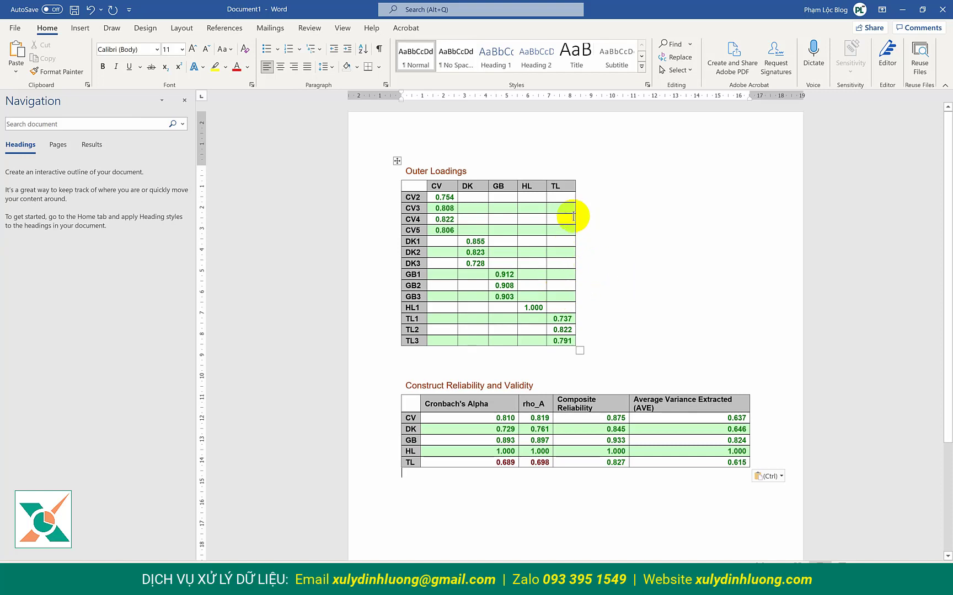
- Look over the pasted tables in Word and switch to the 200 - SMARTPLS - 2 path model in SmartPLS
{"action": "scroll", "coordinate": [568, 220], "scroll_direction": "down", "scroll_amount": 3}
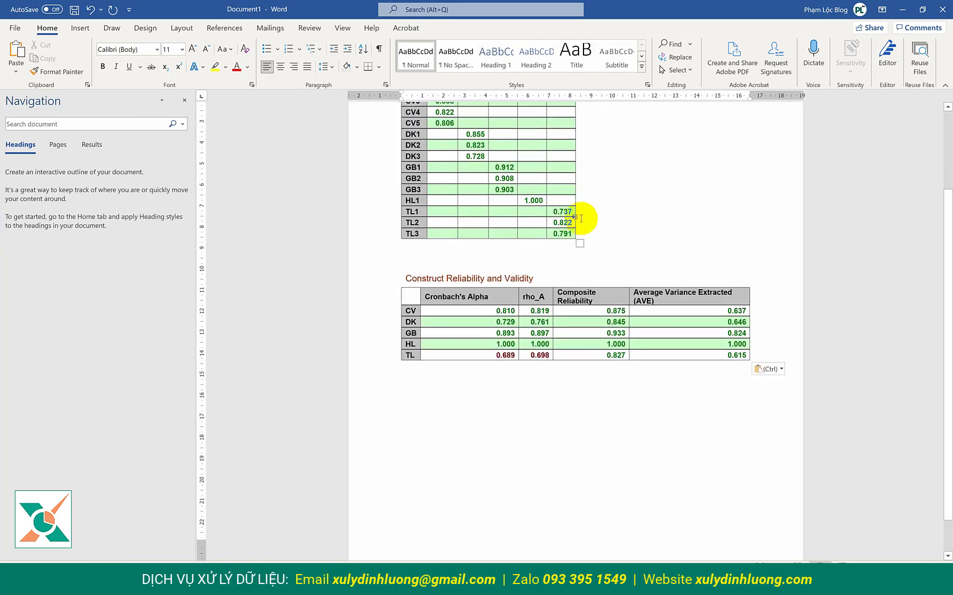
{"action": "scroll", "coordinate": [578, 216], "scroll_direction": "down", "scroll_amount": 3}
{"action": "key", "text": "alt+Tab"}
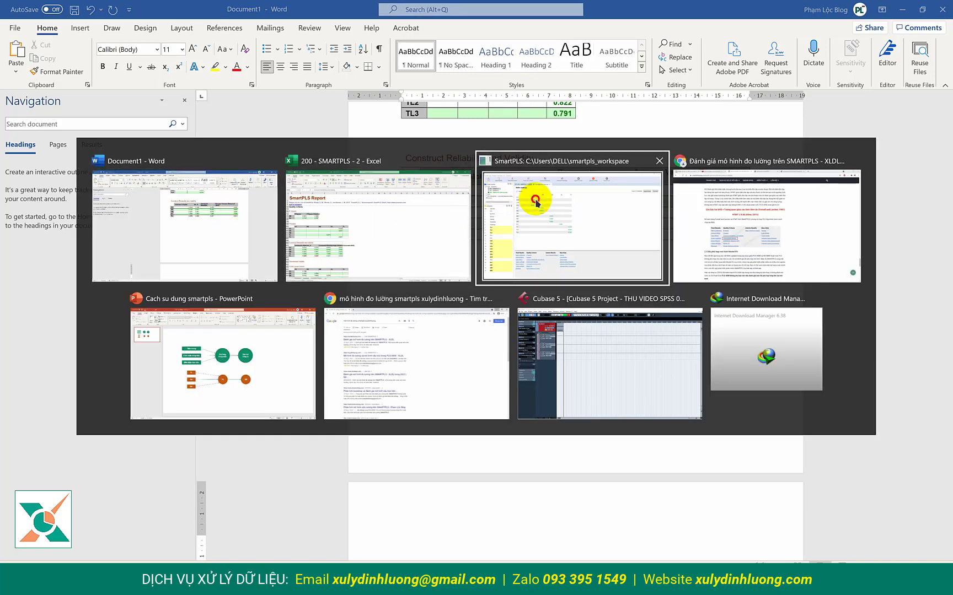
{"action": "left_click", "coordinate": [536, 202]}
{"action": "left_click", "coordinate": [204, 66]}
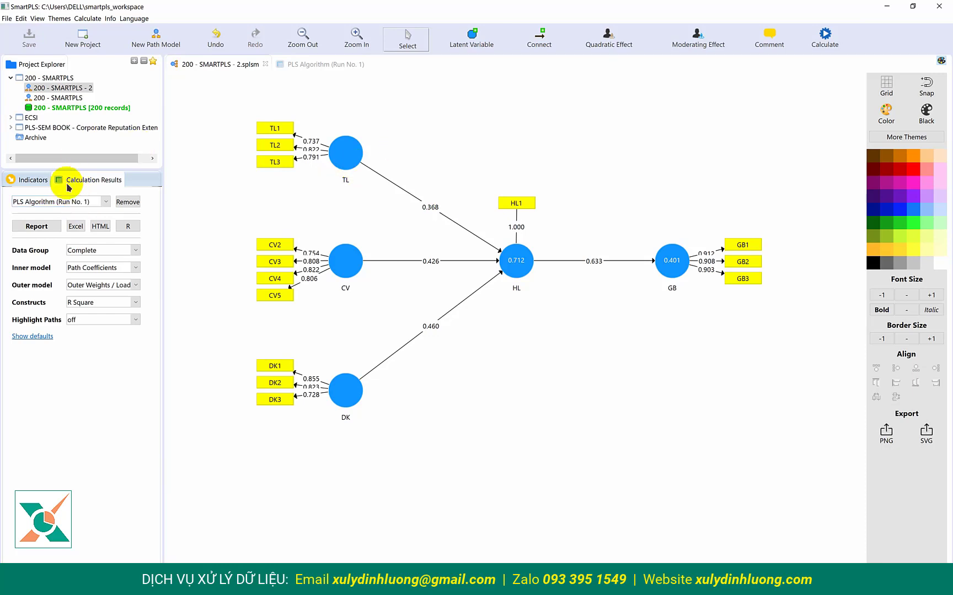
- Check the path model's available calculation runs and compare its displayed loadings with the Outer Loadings matrix in the PLS Algorithm report
{"action": "left_click", "coordinate": [69, 203]}
{"action": "left_click", "coordinate": [68, 209]}
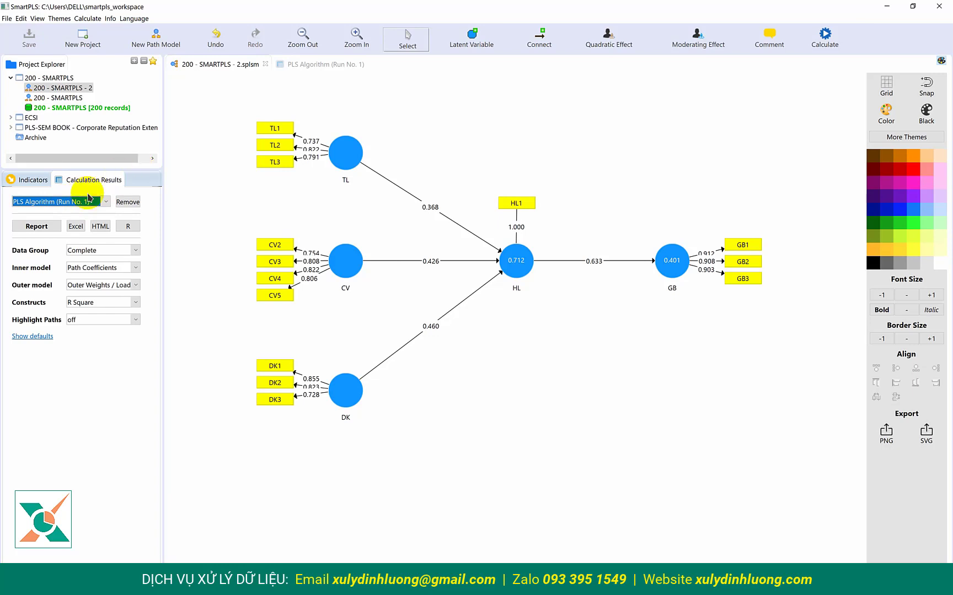
{"action": "left_click", "coordinate": [79, 205]}
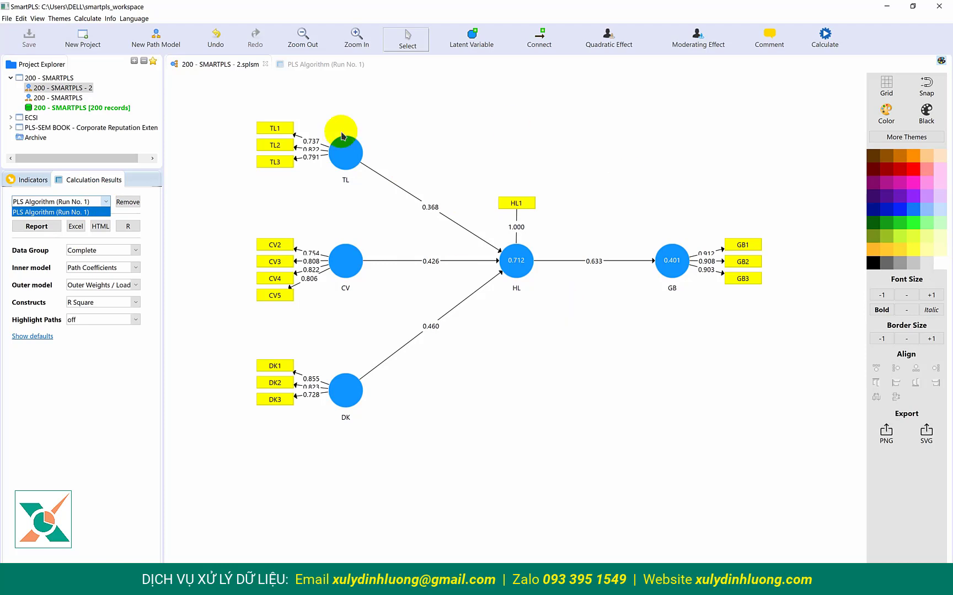
{"action": "left_click", "coordinate": [320, 149]}
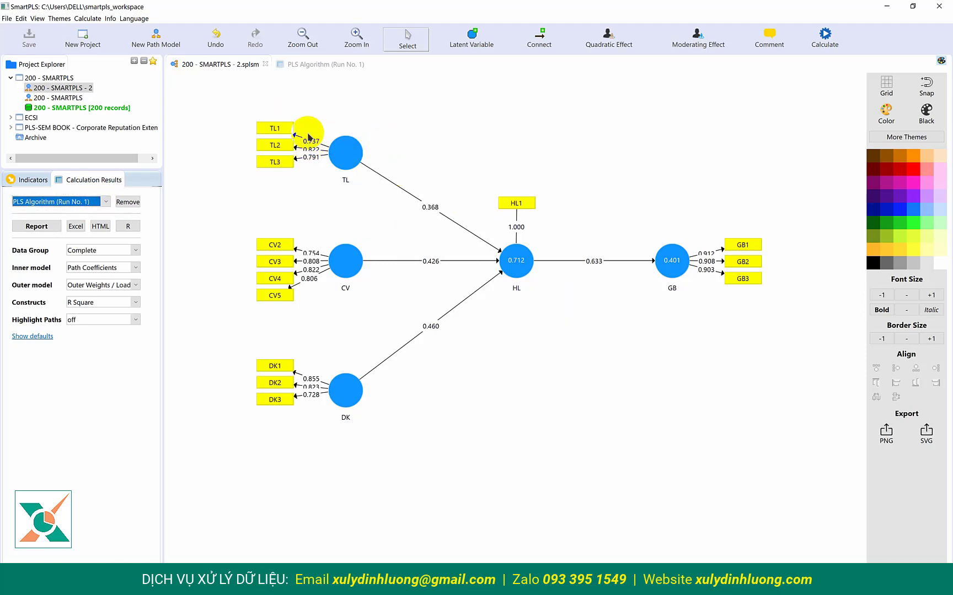
{"action": "left_click", "coordinate": [300, 64]}
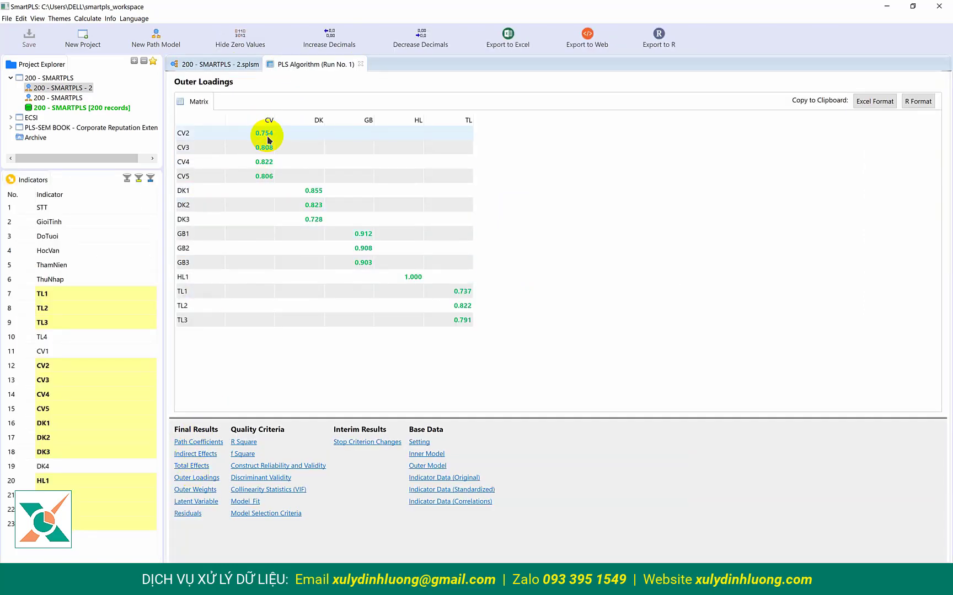
{"action": "left_click", "coordinate": [228, 65]}
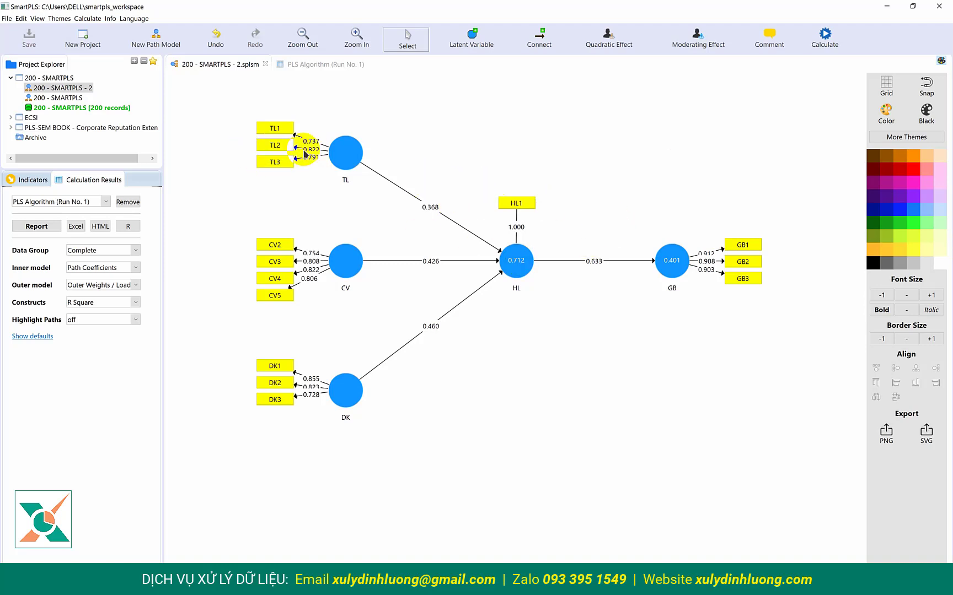
- Open the file commands for the 200 - SMARTPLS - 2 path model
{"action": "left_click", "coordinate": [7, 20]}
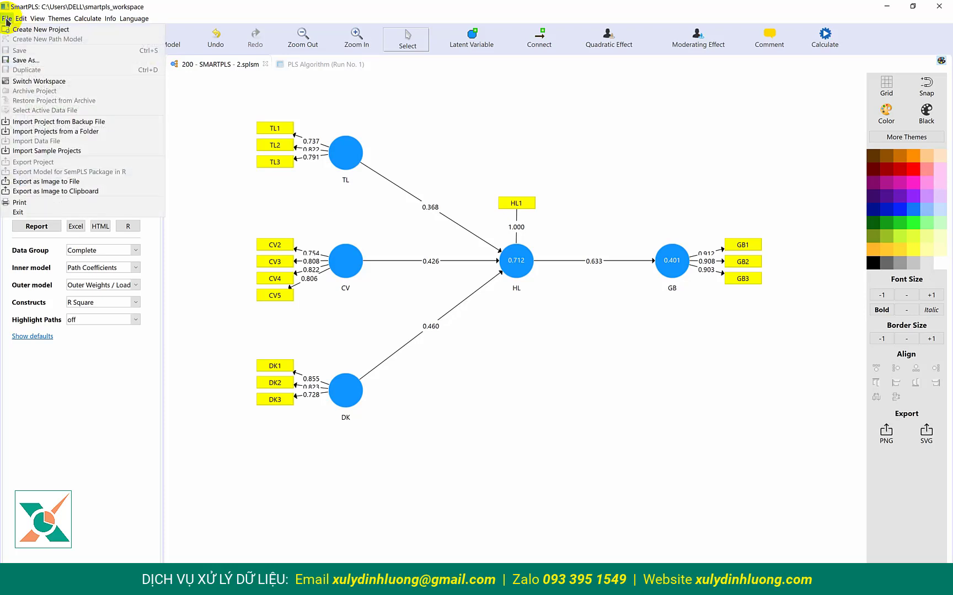